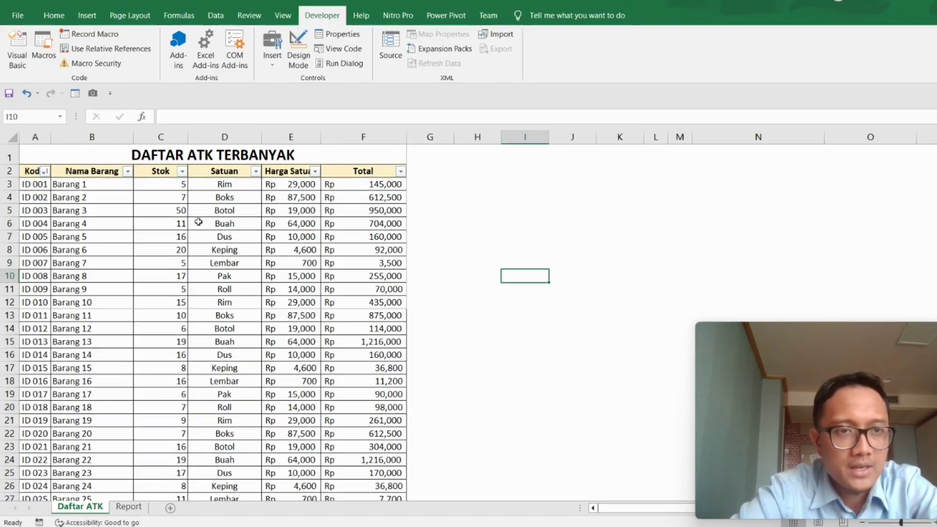
Step: Open the Report sheet with the empty '10 DAFTAR ATK TERBANYAK' table and select an empty cell beside it
{"action": "scroll", "coordinate": [128, 275], "scroll_direction": "down", "scroll_amount": 2}
{"action": "scroll", "coordinate": [128, 274], "scroll_direction": "down", "scroll_amount": 4}
{"action": "scroll", "coordinate": [127, 274], "scroll_direction": "down", "scroll_amount": 3}
{"action": "scroll", "coordinate": [187, 175], "scroll_direction": "up", "scroll_amount": 4}
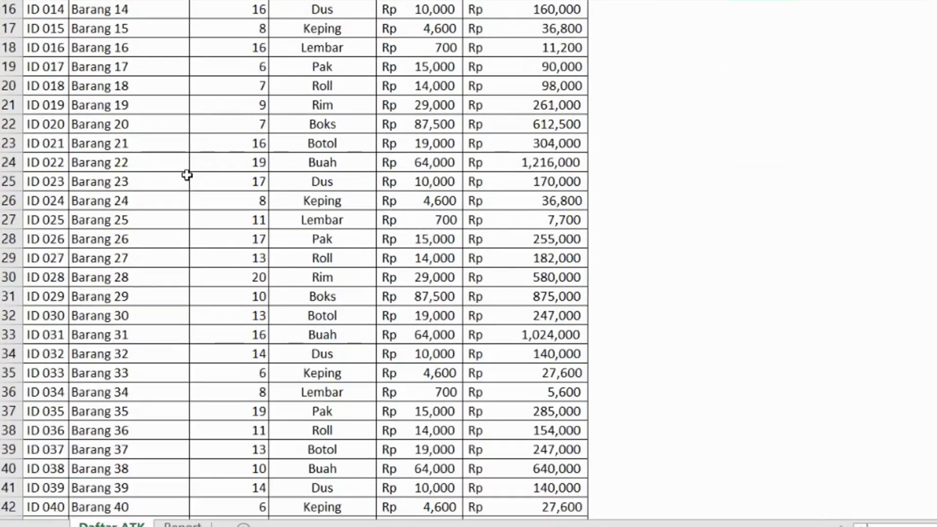
{"action": "scroll", "coordinate": [187, 175], "scroll_direction": "up", "scroll_amount": 5}
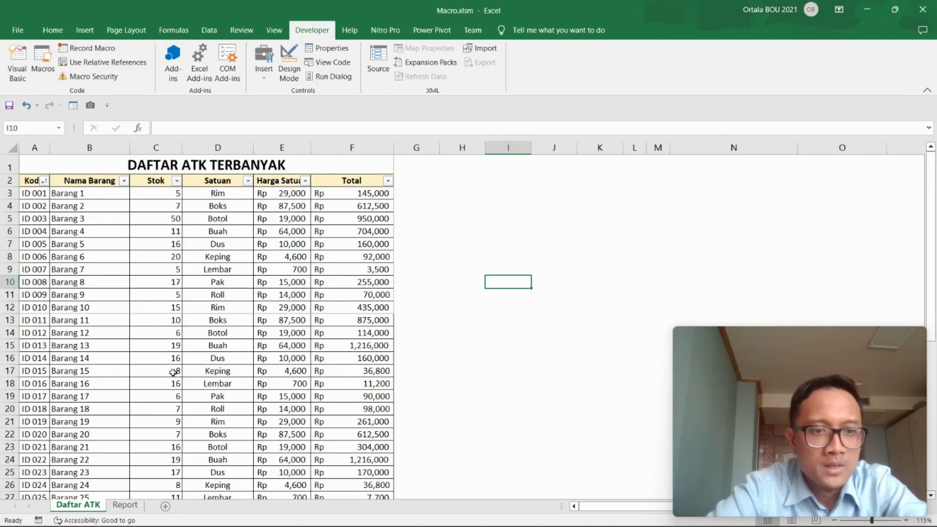
{"action": "left_click", "coordinate": [136, 508]}
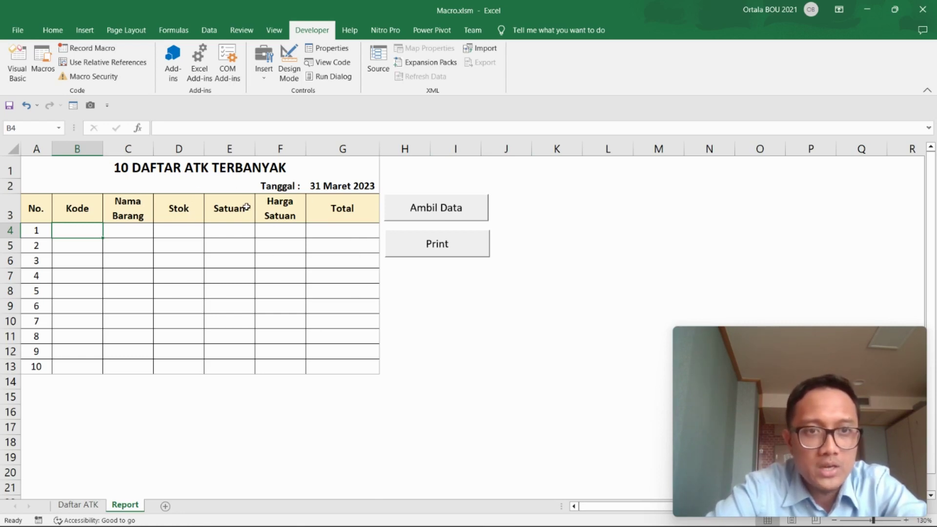
{"action": "left_click", "coordinate": [437, 367]}
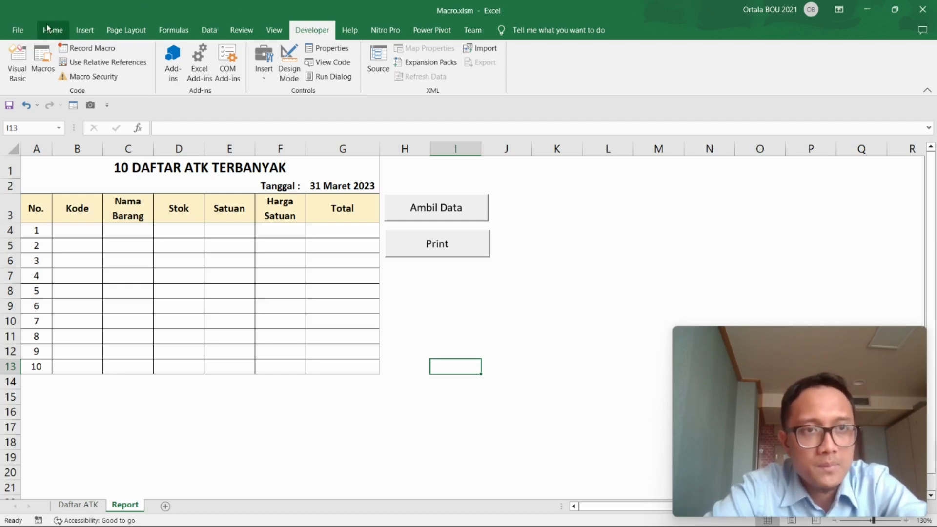
{"action": "left_click", "coordinate": [17, 29]}
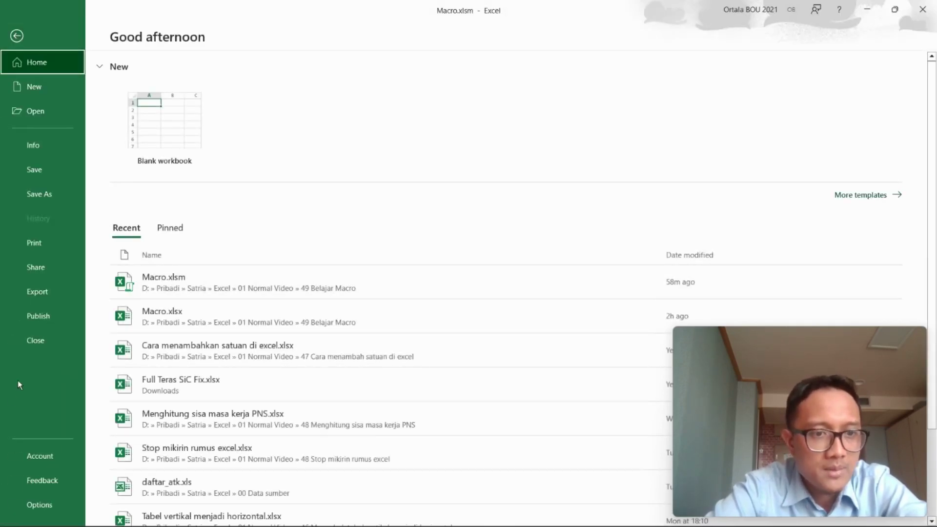
{"action": "left_click", "coordinate": [39, 503]}
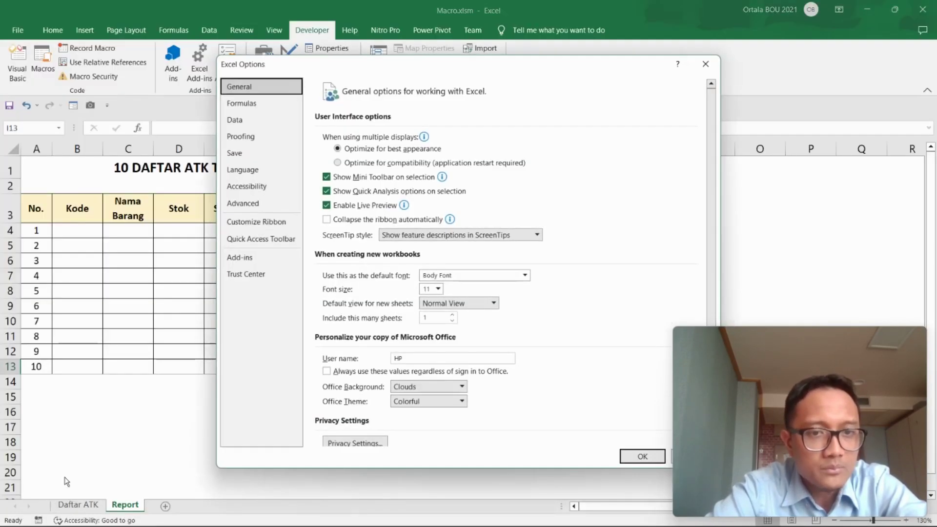
{"action": "left_click_drag", "start_coordinate": [371, 63], "coordinate": [326, 77]}
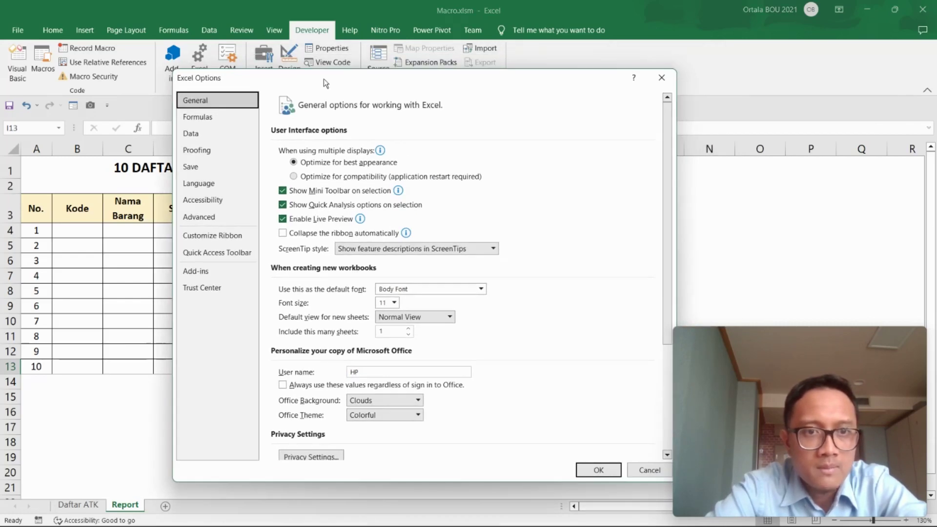
{"action": "left_click", "coordinate": [213, 238]}
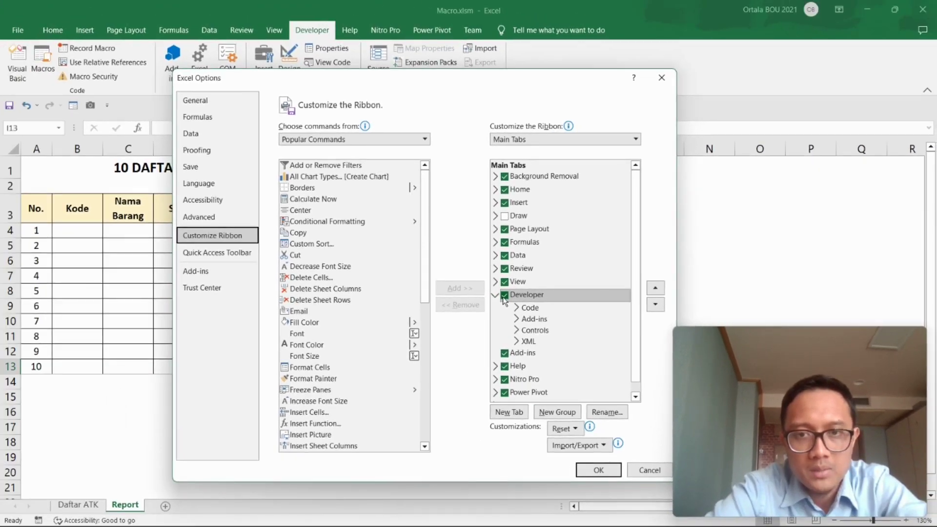
{"action": "left_click", "coordinate": [504, 297]}
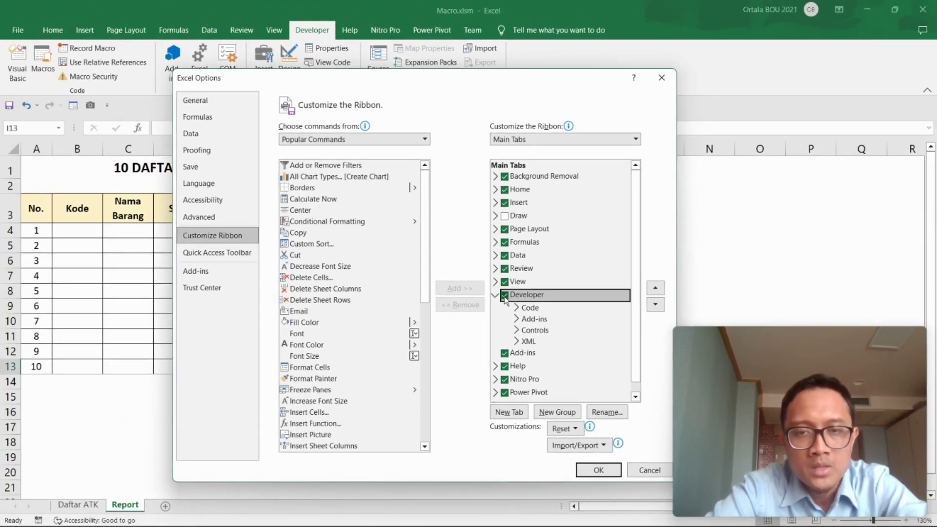
{"action": "left_click", "coordinate": [606, 474]}
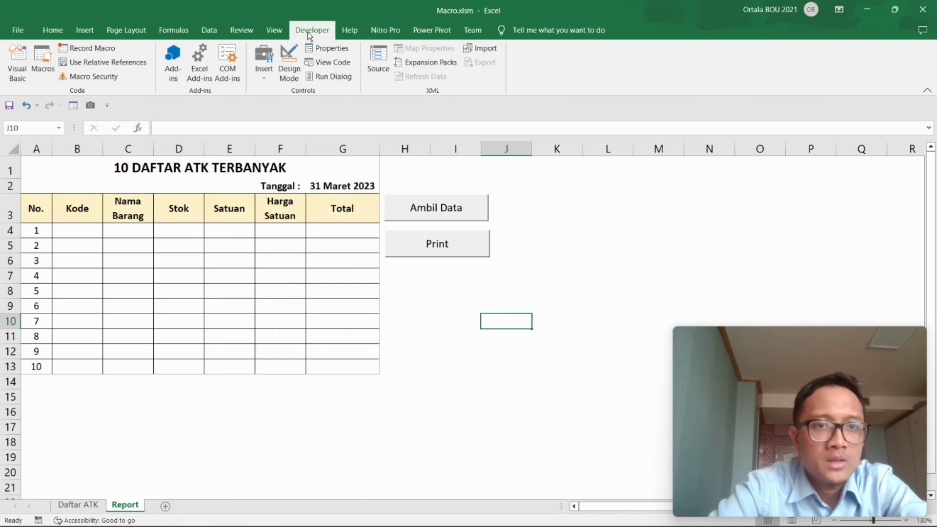
Step: Begin recording a macro named Macro10, stored in This Workbook
{"action": "left_click", "coordinate": [97, 48]}
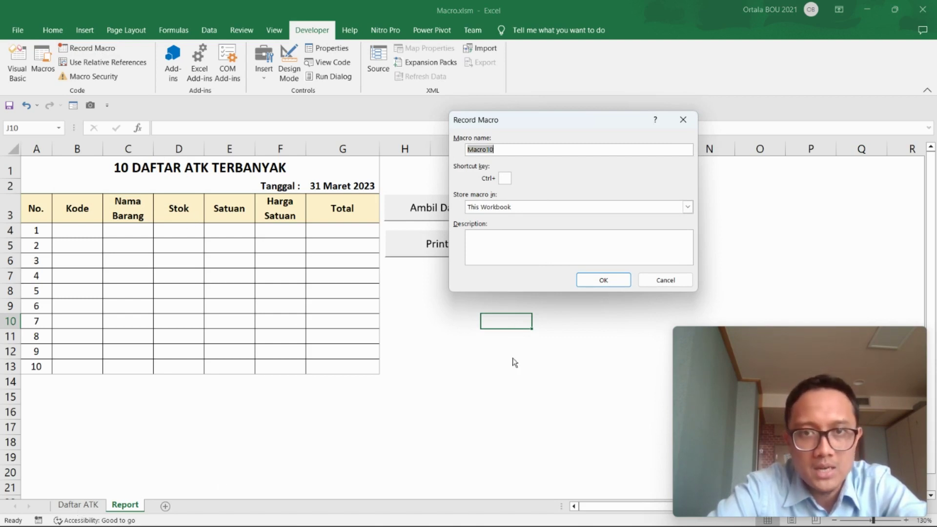
{"action": "left_click_drag", "start_coordinate": [510, 122], "coordinate": [416, 175]}
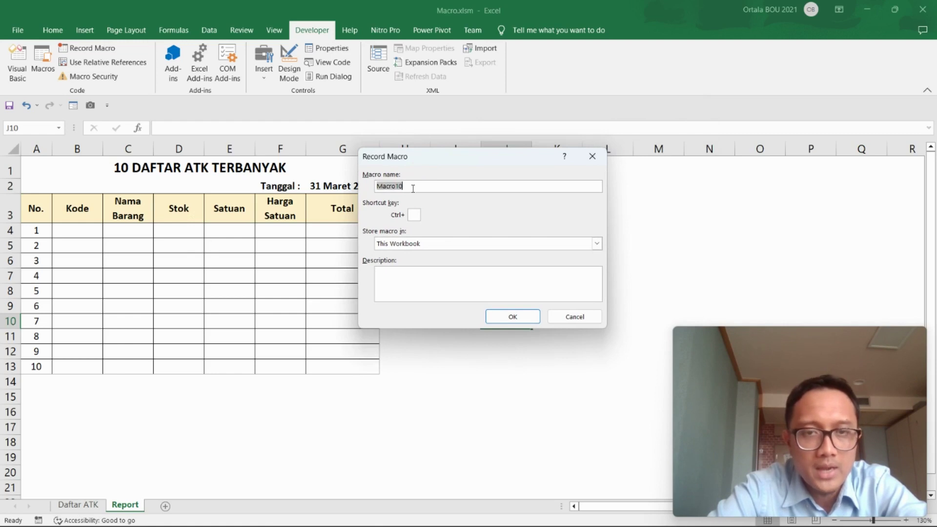
{"action": "left_click", "coordinate": [407, 282]}
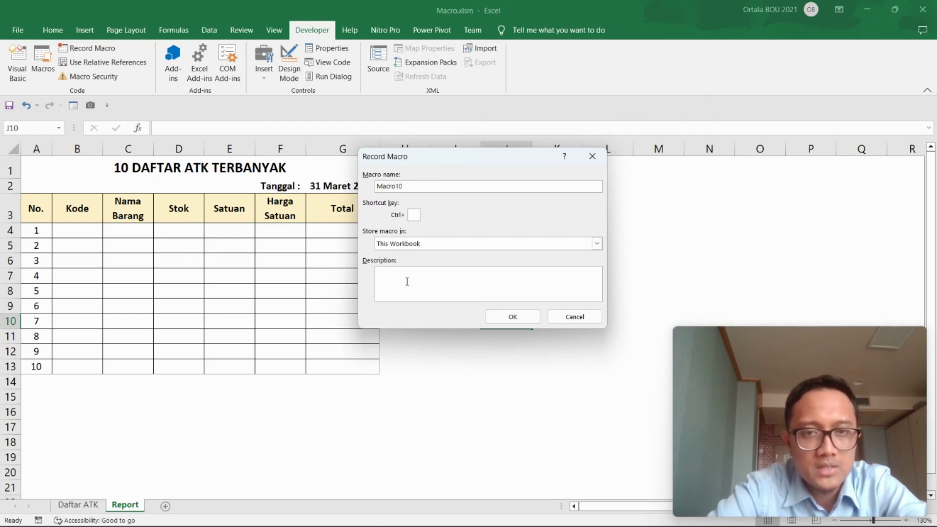
{"action": "left_click", "coordinate": [512, 317]}
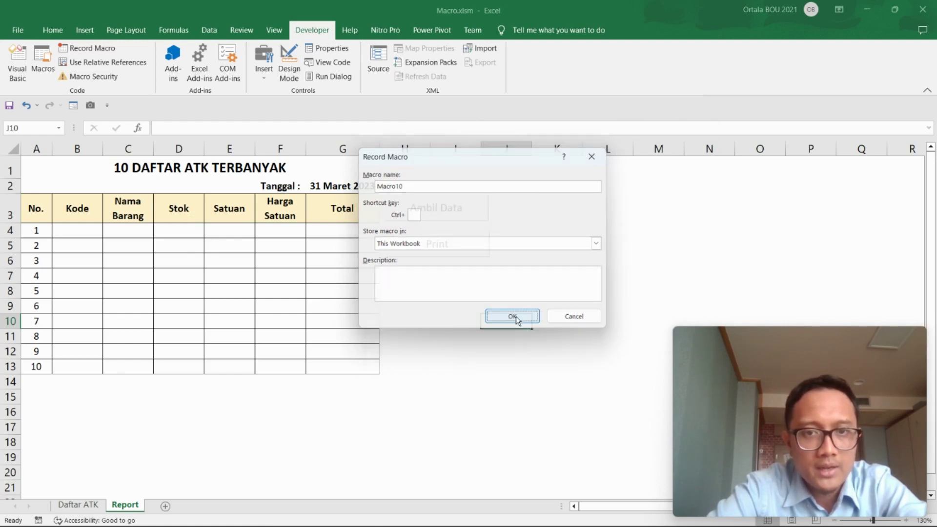
Step: On the Daftar ATK sheet, sort the list by Stok from largest to smallest
{"action": "left_click", "coordinate": [79, 506]}
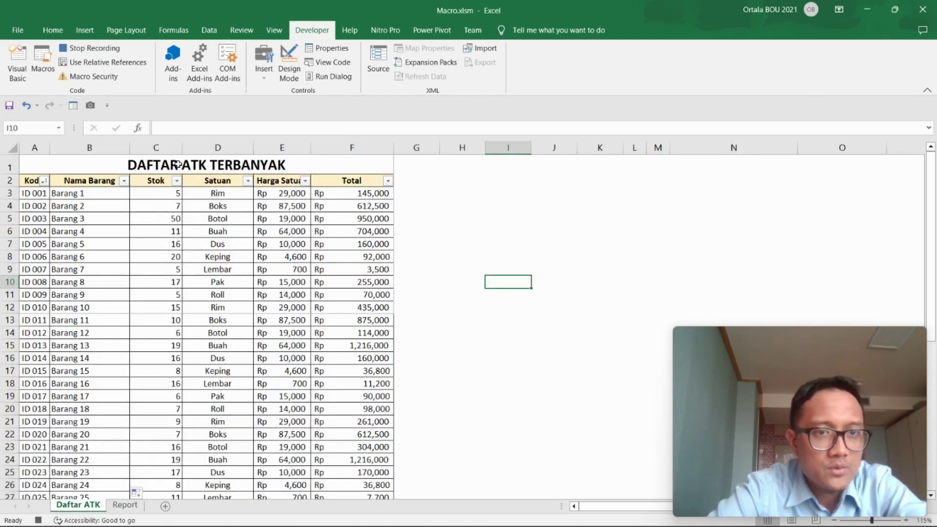
{"action": "left_click", "coordinate": [177, 181]}
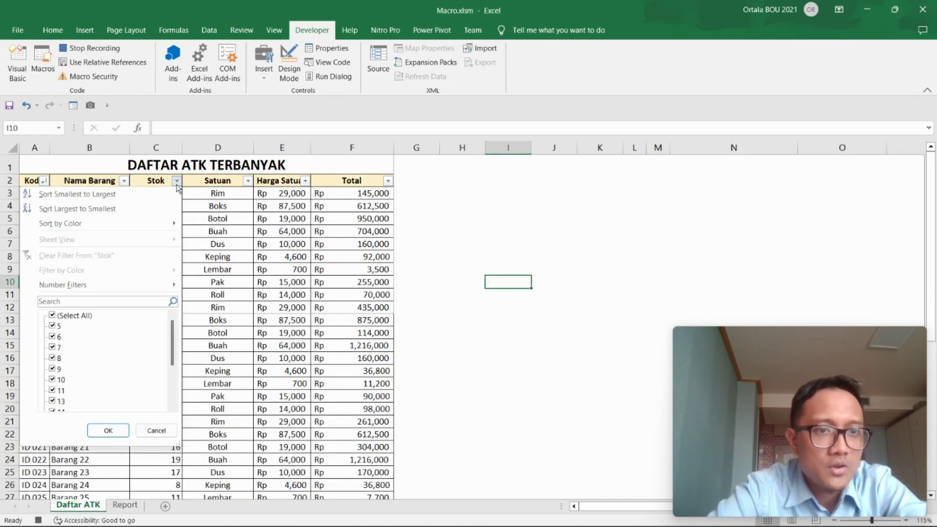
{"action": "left_click", "coordinate": [139, 209]}
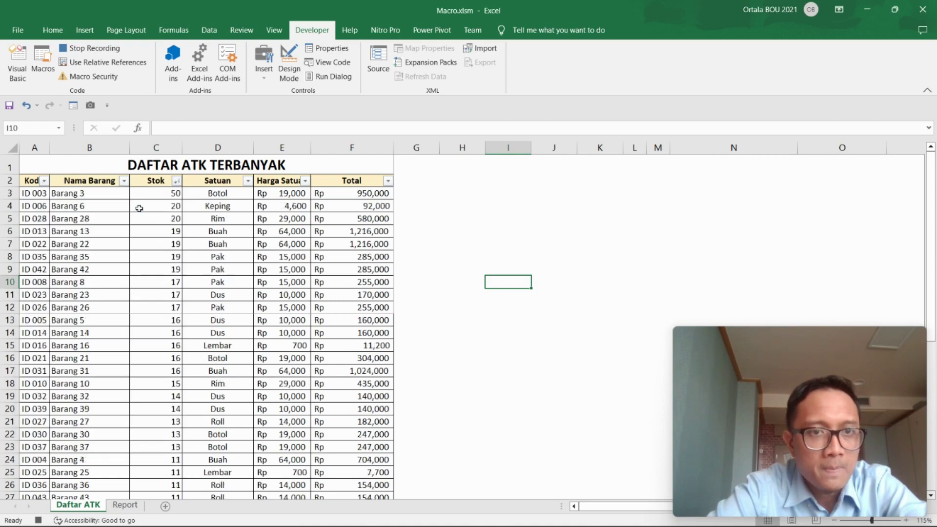
Step: Copy the top ten rows A3:F12 and return to the Report sheet
{"action": "left_click", "coordinate": [36, 197]}
{"action": "left_click_drag", "start_coordinate": [36, 200], "coordinate": [338, 311]}
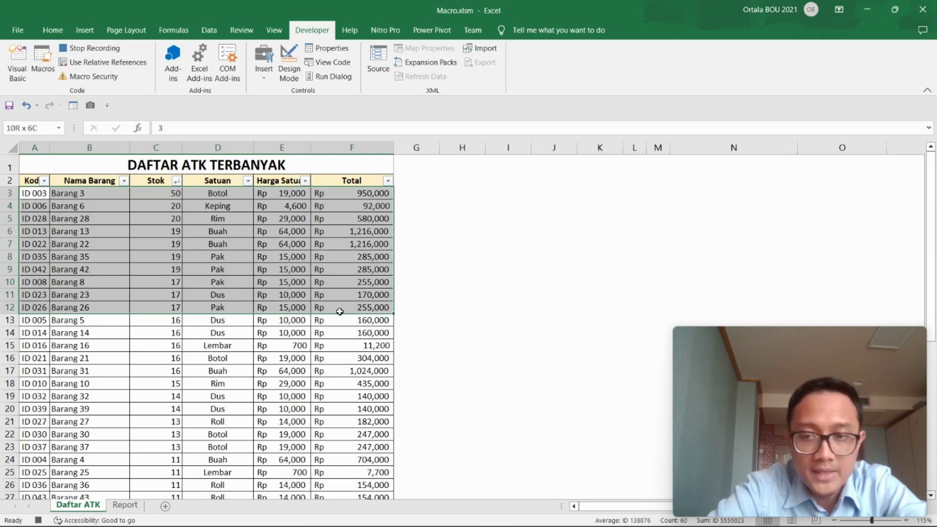
{"action": "left_click_drag", "start_coordinate": [338, 312], "coordinate": [340, 314]}
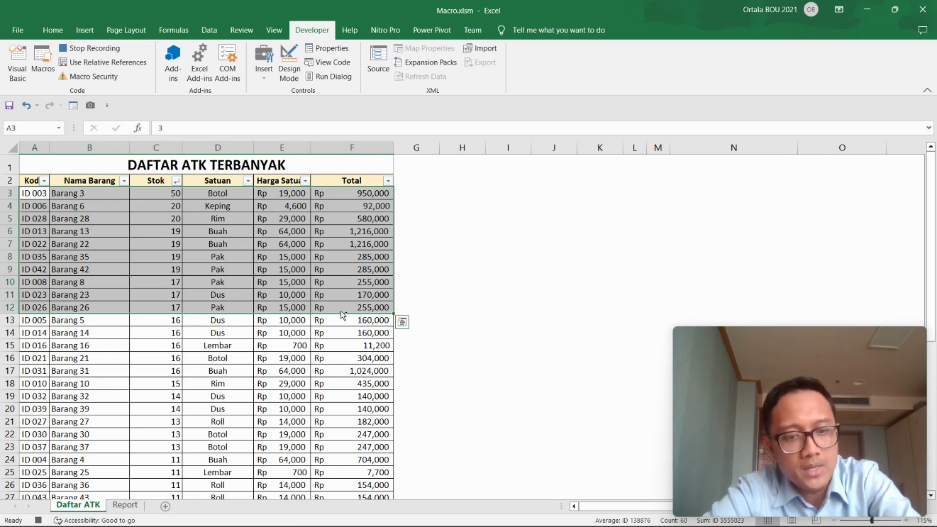
{"action": "key", "text": "ctrl+c"}
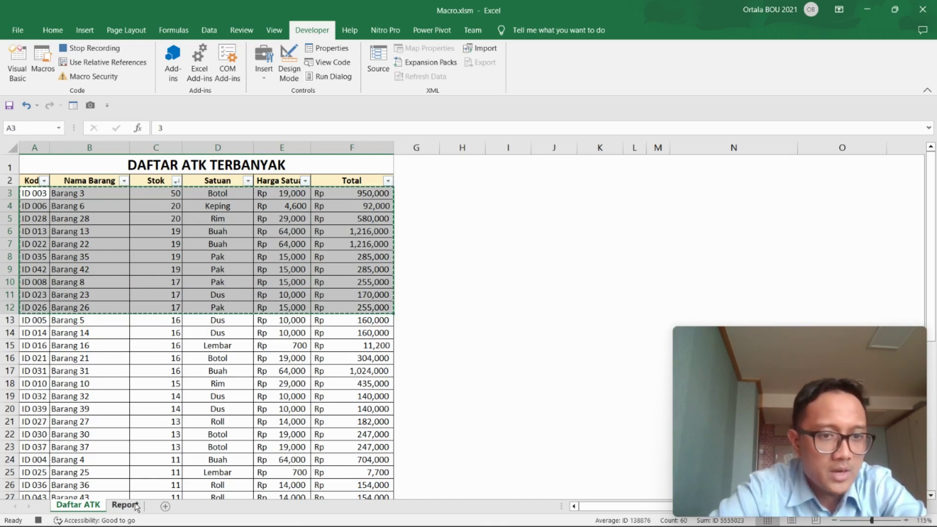
{"action": "left_click", "coordinate": [134, 507]}
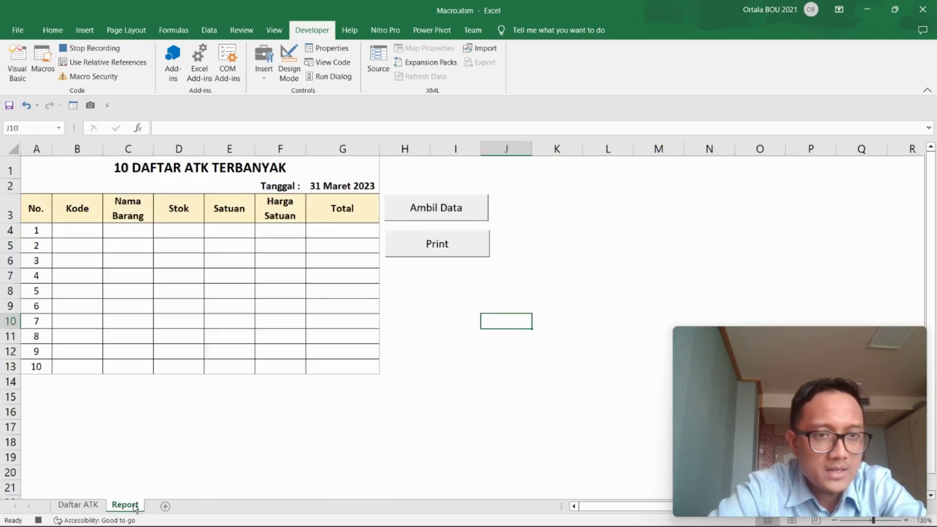
Step: Paste the copied rows into B4 as values only
{"action": "left_click", "coordinate": [76, 231]}
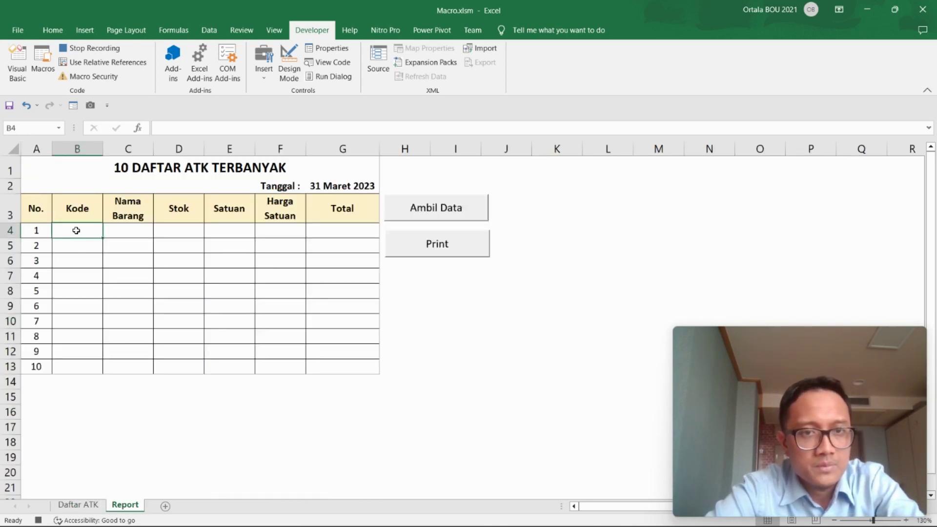
{"action": "right_click", "coordinate": [77, 231]}
{"action": "left_click", "coordinate": [131, 316]}
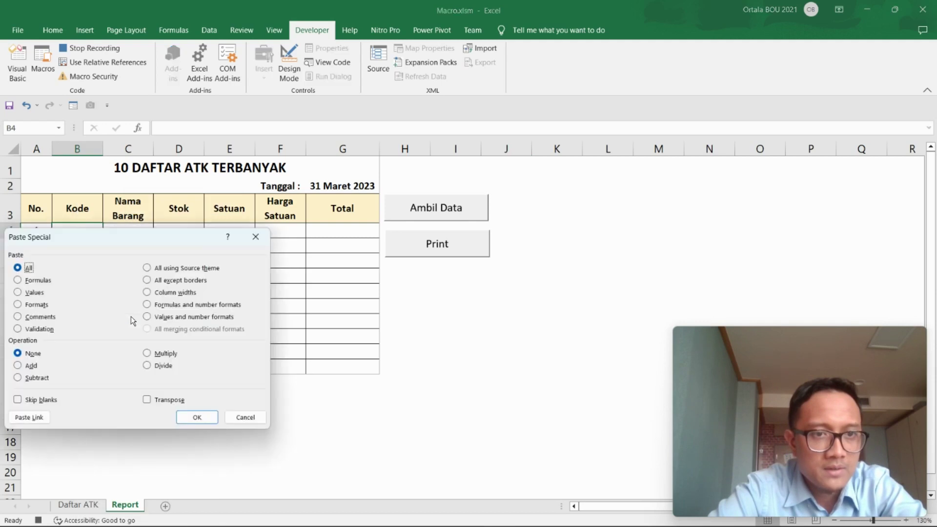
{"action": "left_click", "coordinate": [35, 293]}
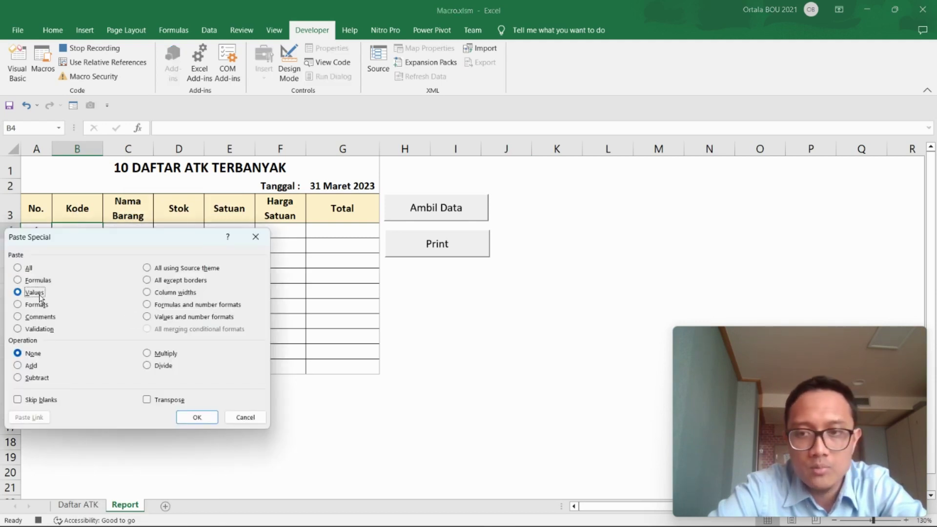
{"action": "left_click", "coordinate": [187, 413]}
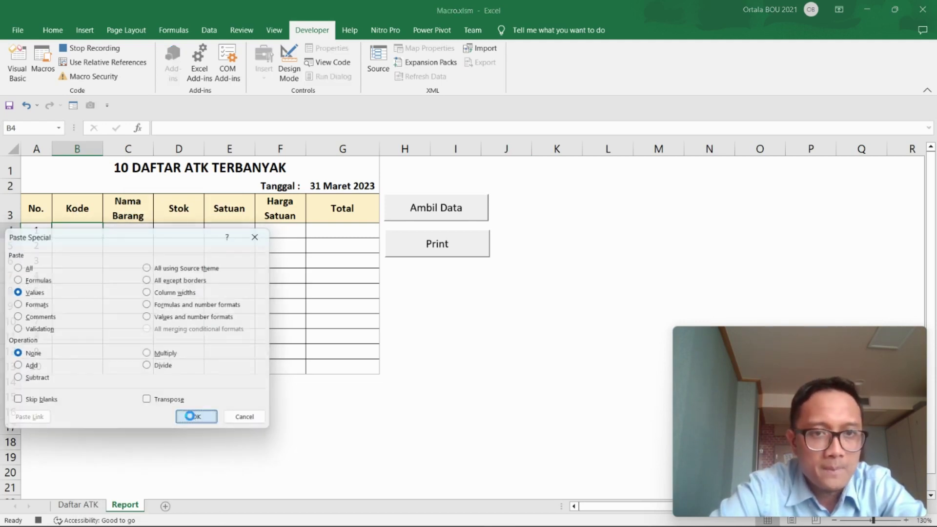
Step: Check the pasted Stok values D4:D13 and stop recording Macro10
{"action": "left_click", "coordinate": [173, 301]}
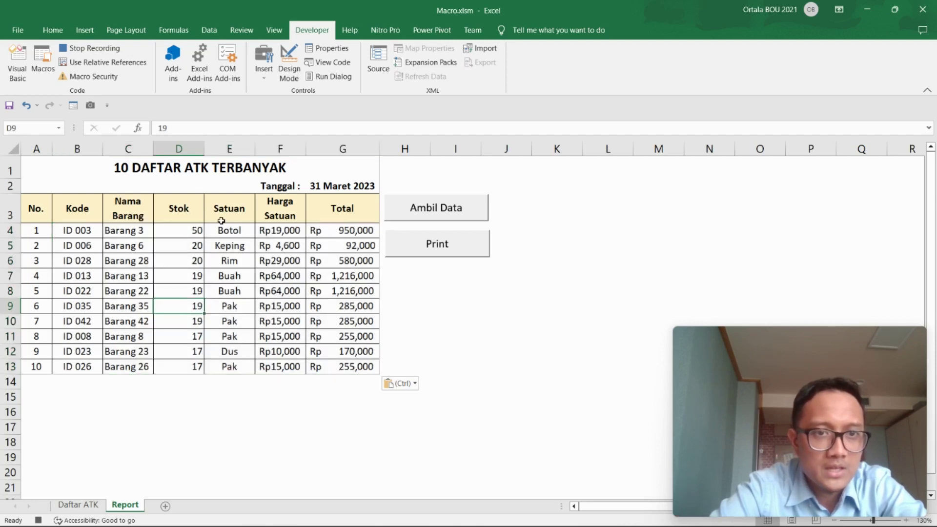
{"action": "left_click_drag", "start_coordinate": [194, 233], "coordinate": [195, 369]}
{"action": "left_click", "coordinate": [404, 305]}
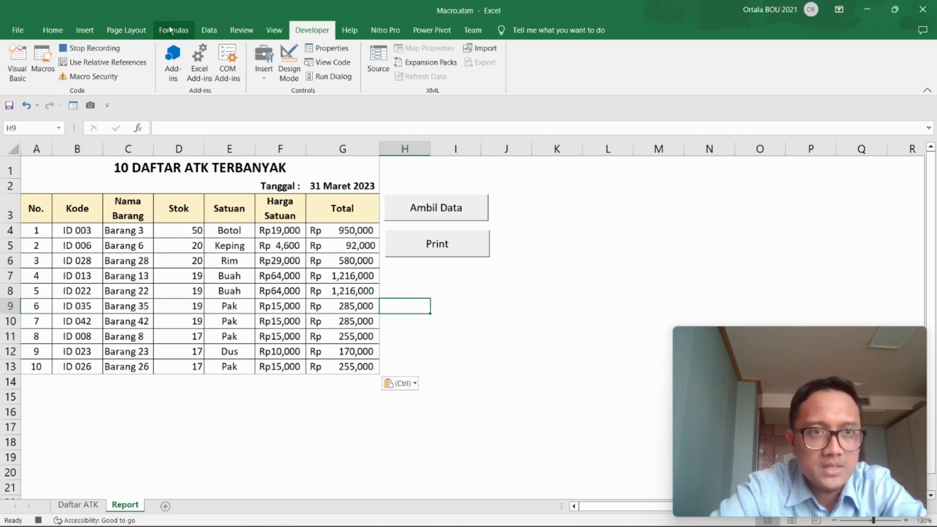
{"action": "left_click", "coordinate": [103, 48]}
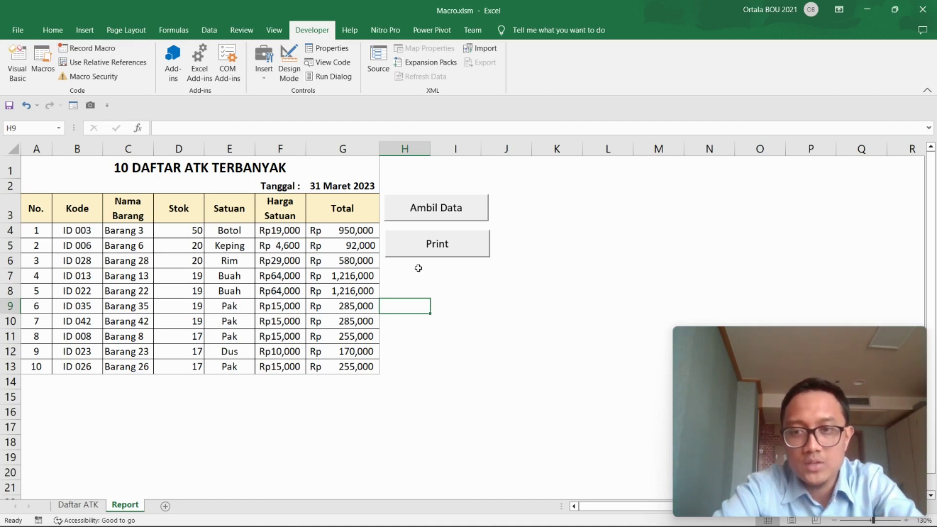
Step: Delete the contents of B4:G13 so only the numbers 1–10 remain
{"action": "left_click", "coordinate": [424, 426]}
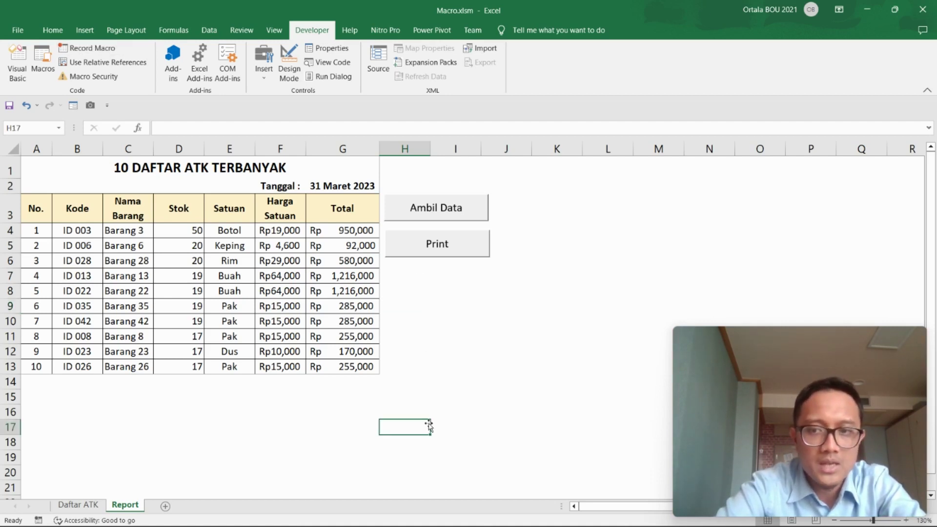
{"action": "left_click_drag", "start_coordinate": [81, 229], "coordinate": [360, 366]}
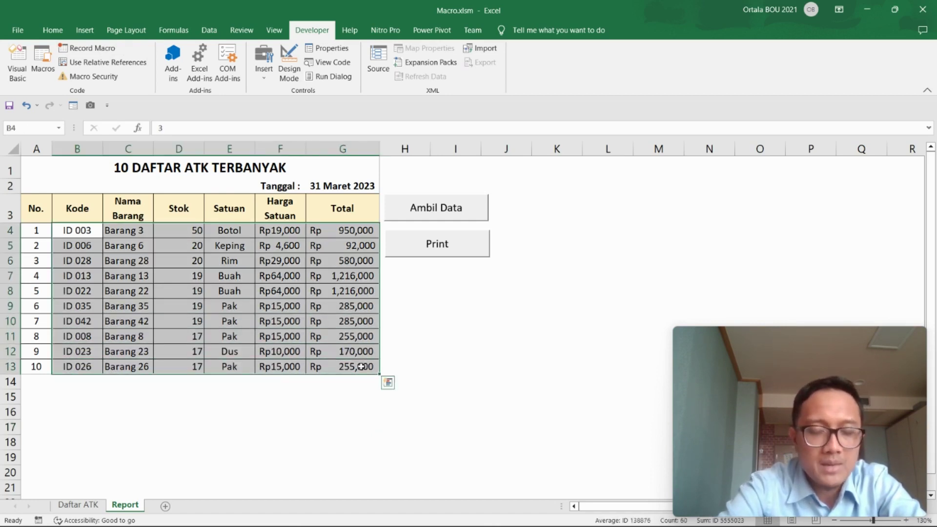
{"action": "key", "text": "Delete"}
{"action": "left_click", "coordinate": [481, 369]}
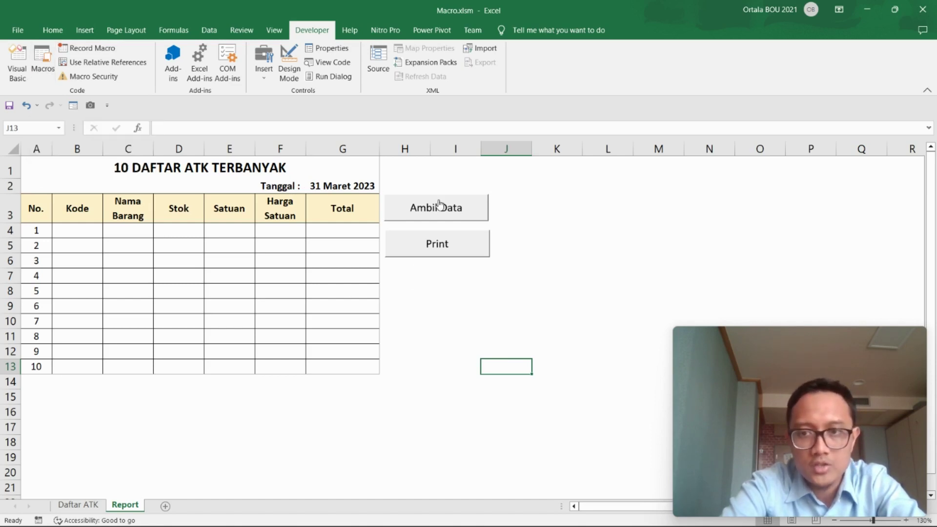
Step: Run Macro10 from the Macros list to refill the Report table
{"action": "left_click", "coordinate": [43, 64]}
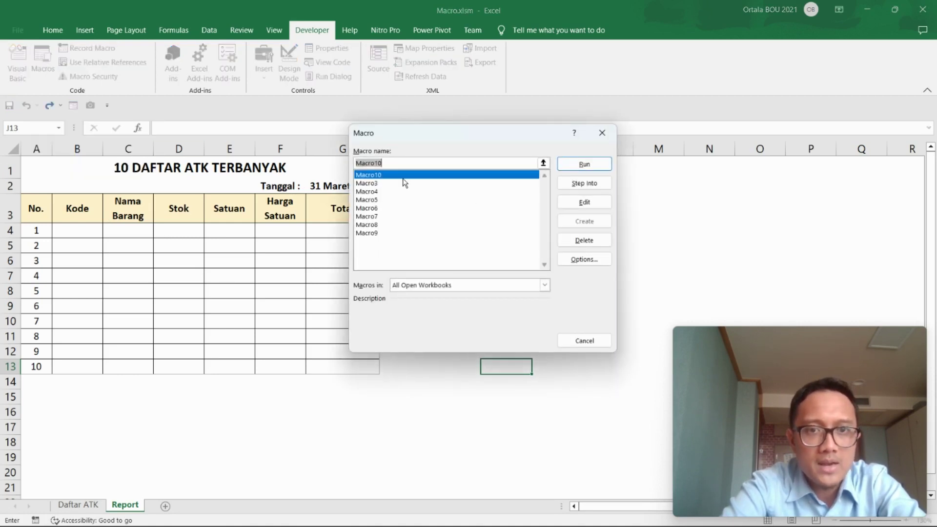
{"action": "left_click", "coordinate": [441, 153]}
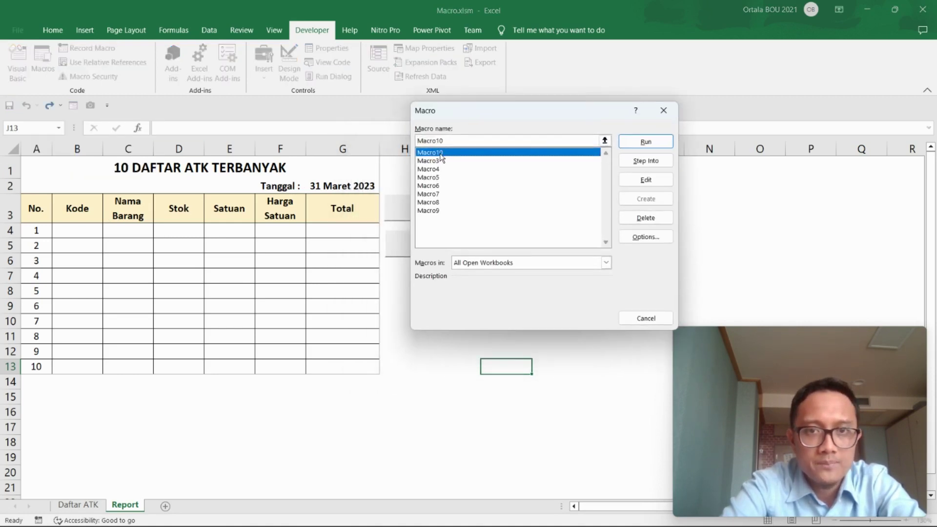
{"action": "left_click", "coordinate": [646, 142]}
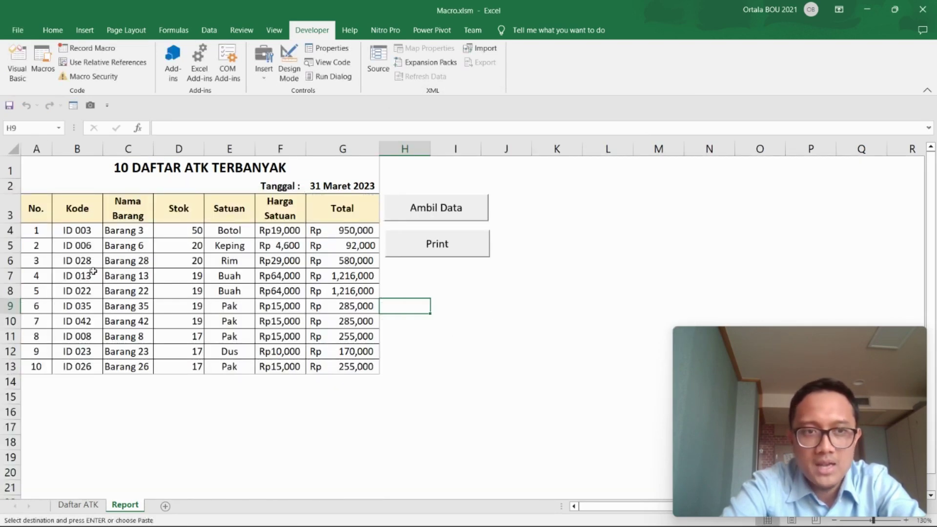
Step: Check the refilled rows B4:G13, then switch to the Daftar ATK sheet
{"action": "left_click_drag", "start_coordinate": [81, 231], "coordinate": [349, 370]}
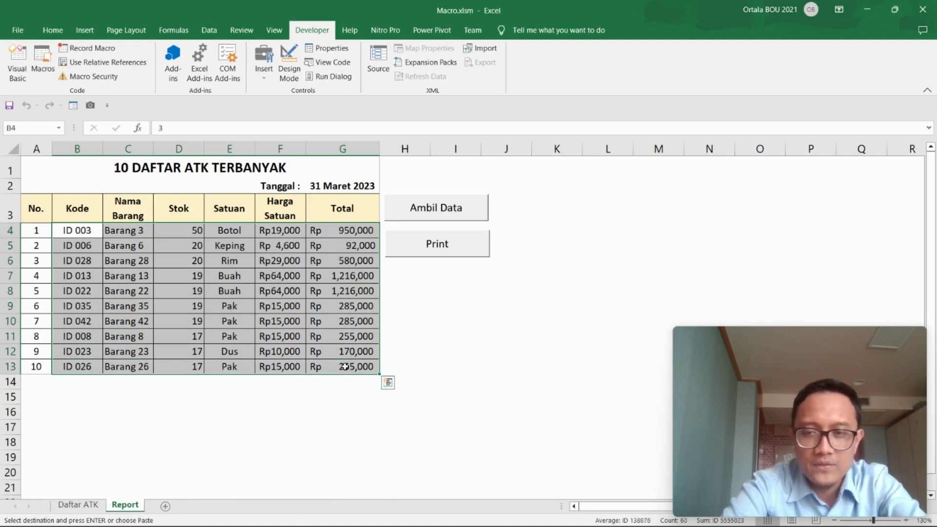
{"action": "left_click", "coordinate": [350, 307]}
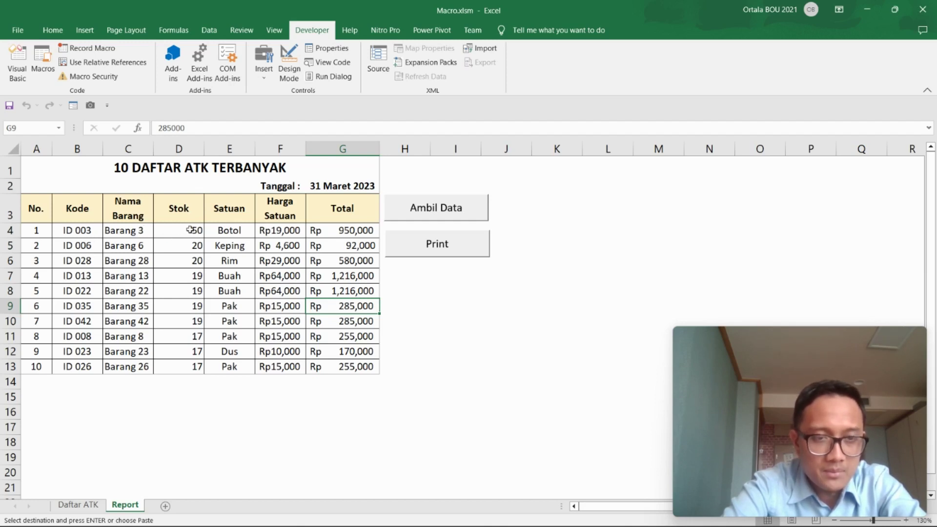
{"action": "left_click", "coordinate": [178, 232]}
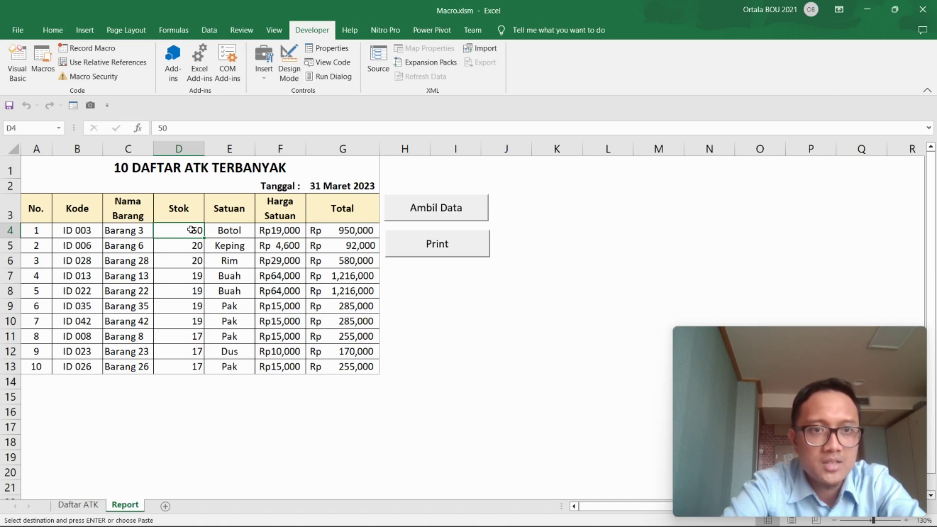
{"action": "left_click", "coordinate": [93, 508]}
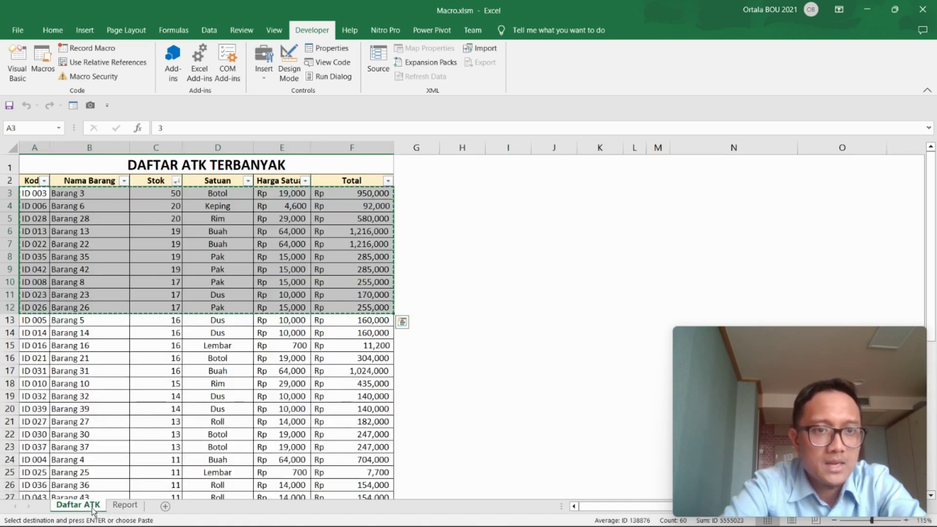
{"action": "left_click", "coordinate": [126, 372]}
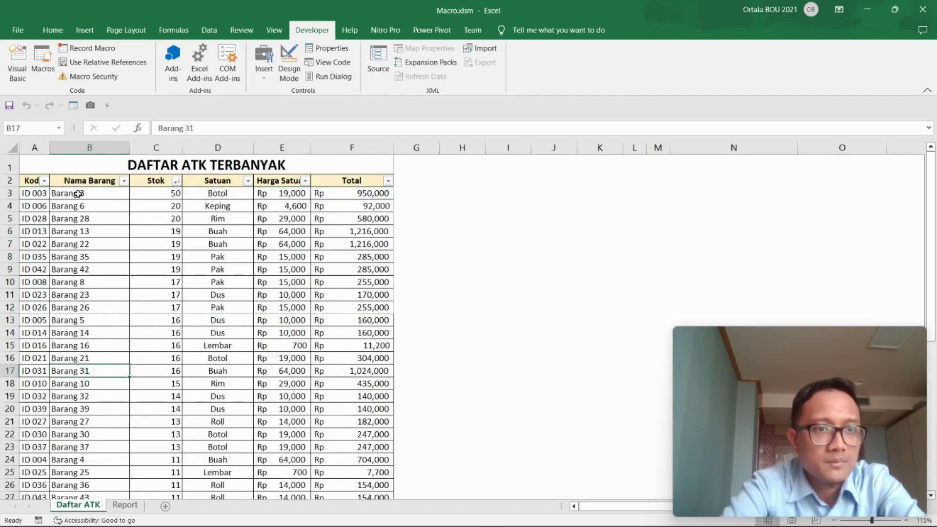
Step: Change Barang 3's stock in C3 to 10 and sort the list by Kode ascending
{"action": "left_click", "coordinate": [171, 195]}
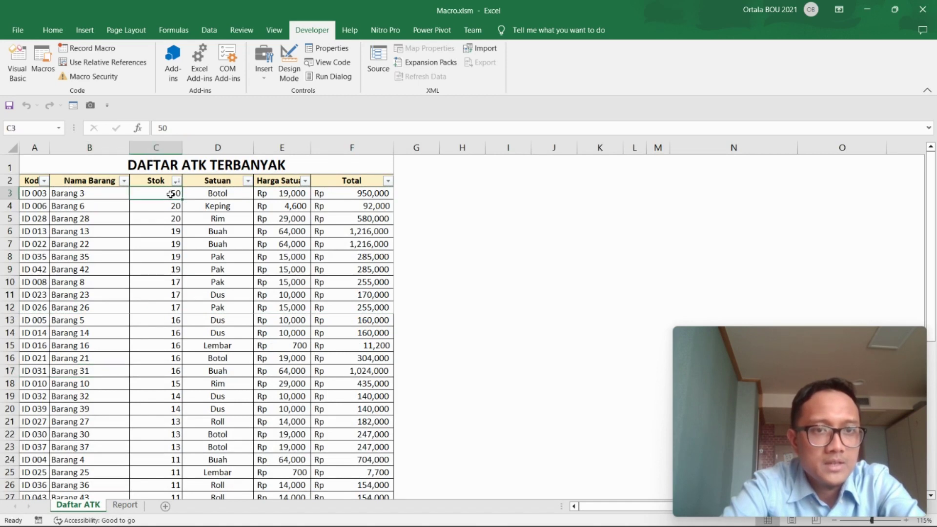
{"action": "type", "text": "10"}
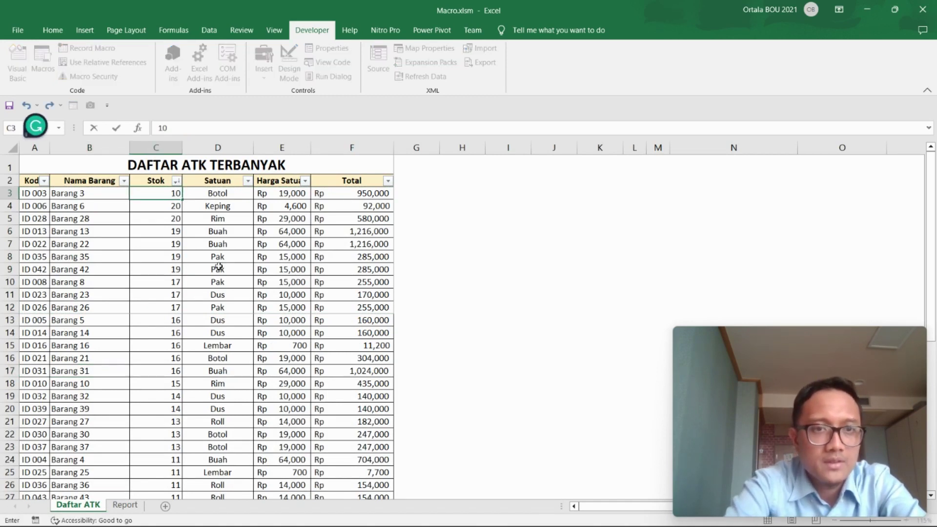
{"action": "left_click", "coordinate": [218, 269]}
{"action": "left_click", "coordinate": [44, 180]}
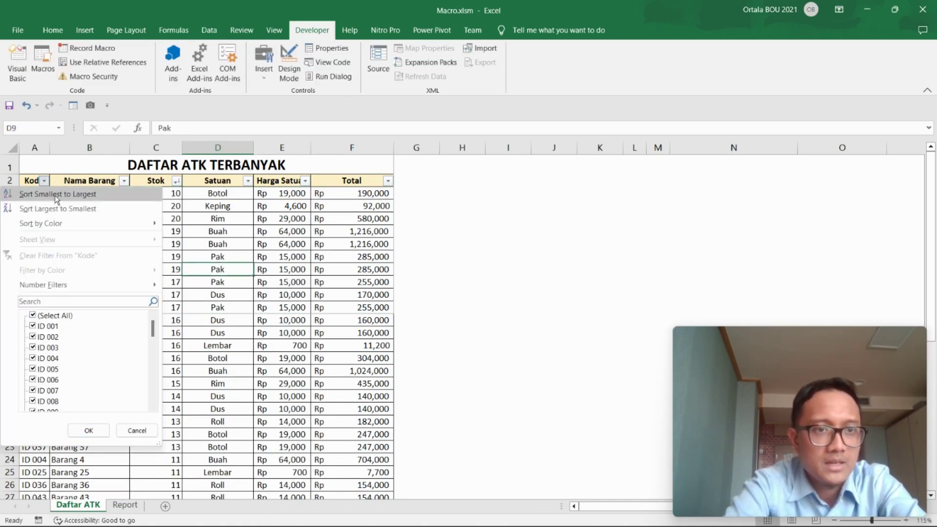
{"action": "left_click", "coordinate": [56, 194]}
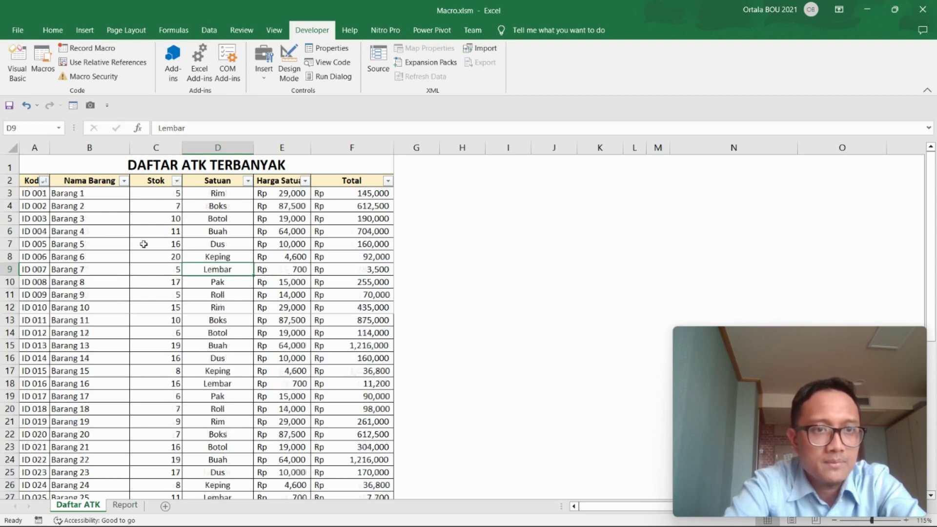
Step: Run Macro10 again on the Report sheet to update the top ten
{"action": "left_click", "coordinate": [126, 505]}
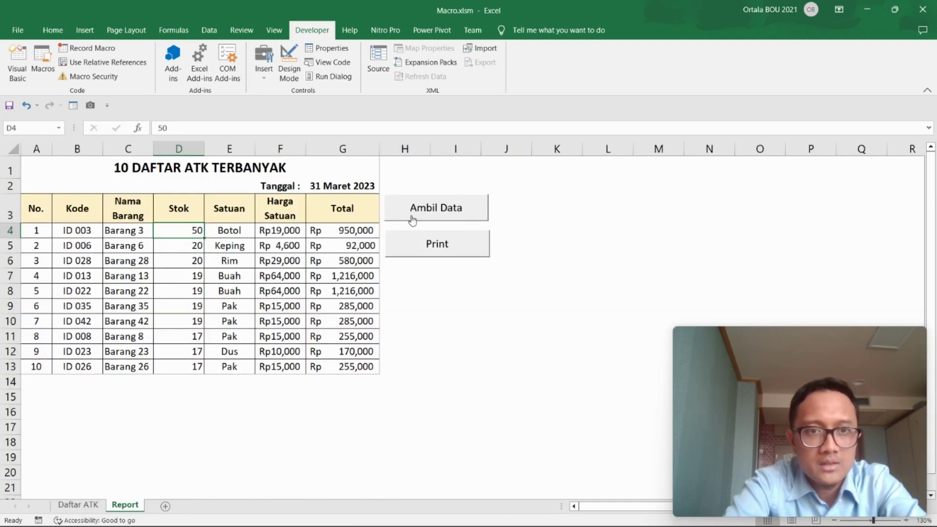
{"action": "left_click", "coordinate": [42, 54]}
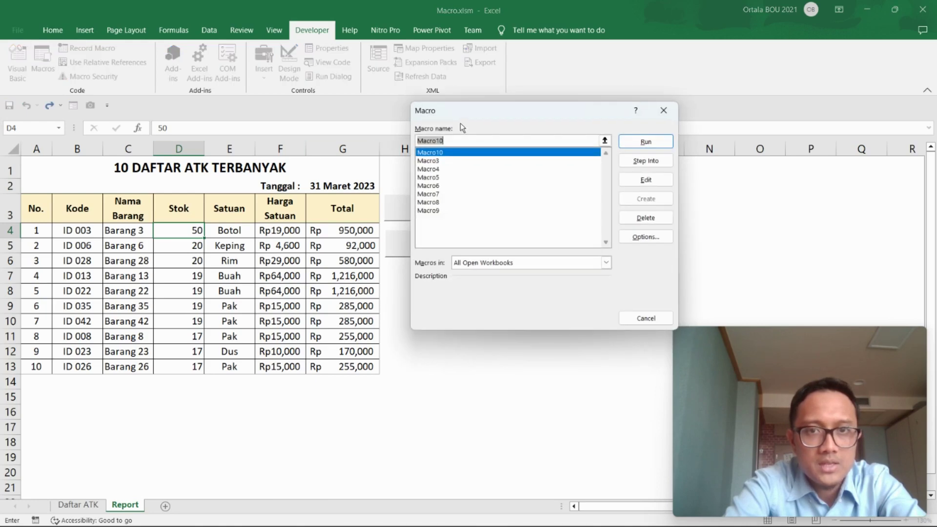
{"action": "left_click", "coordinate": [646, 142]}
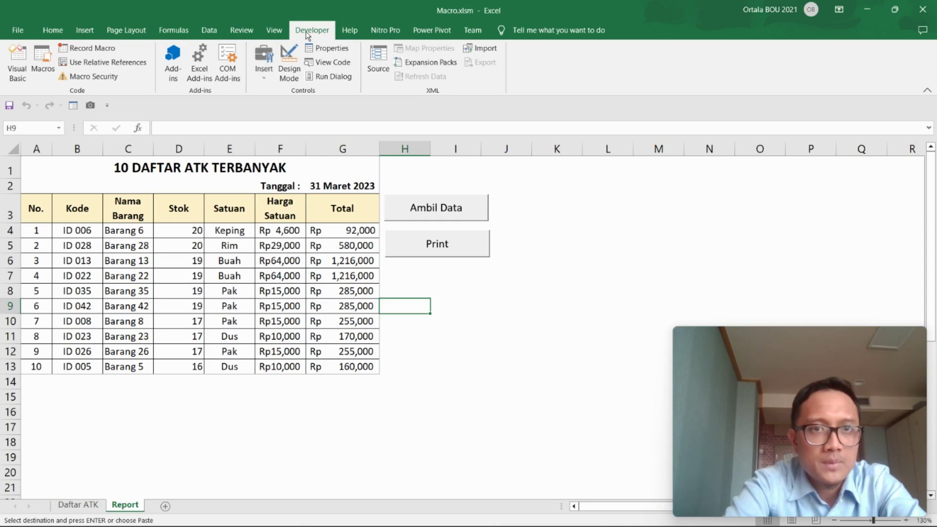
Step: Draw a new form-control button near H8 and assign it Macro10
{"action": "left_click", "coordinate": [263, 77]}
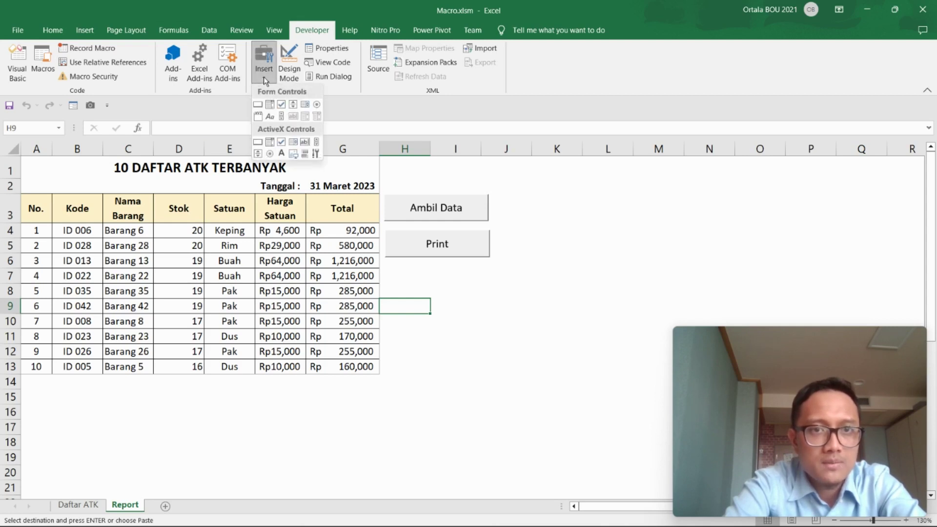
{"action": "left_click", "coordinate": [258, 104]}
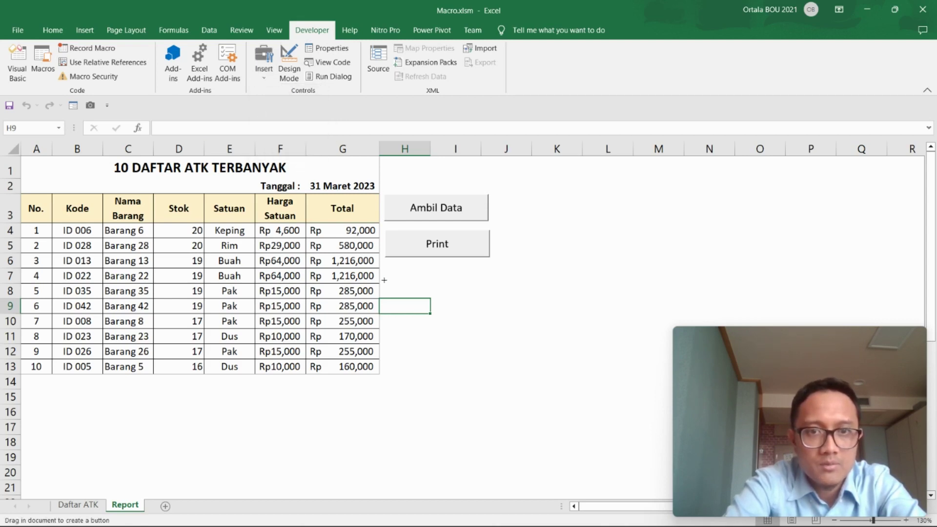
{"action": "left_click_drag", "start_coordinate": [387, 277], "coordinate": [491, 305]}
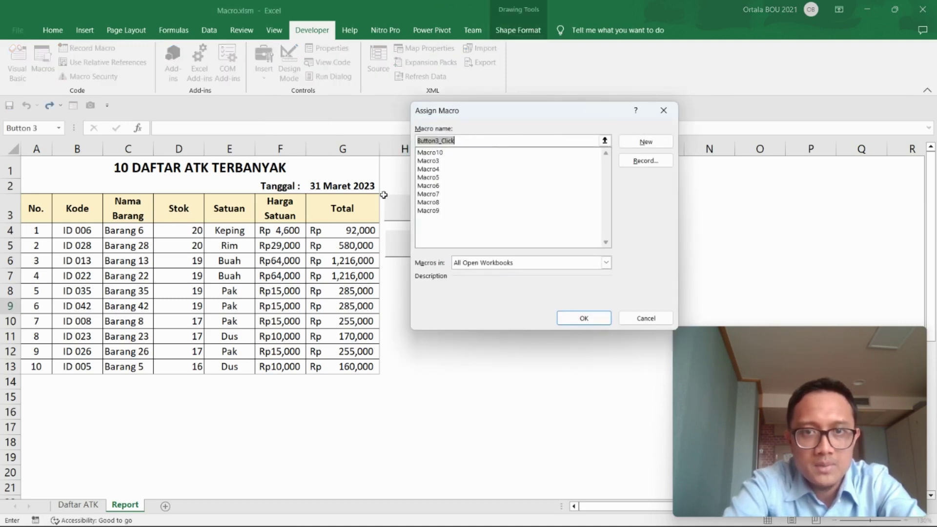
{"action": "left_click_drag", "start_coordinate": [488, 109], "coordinate": [496, 94]}
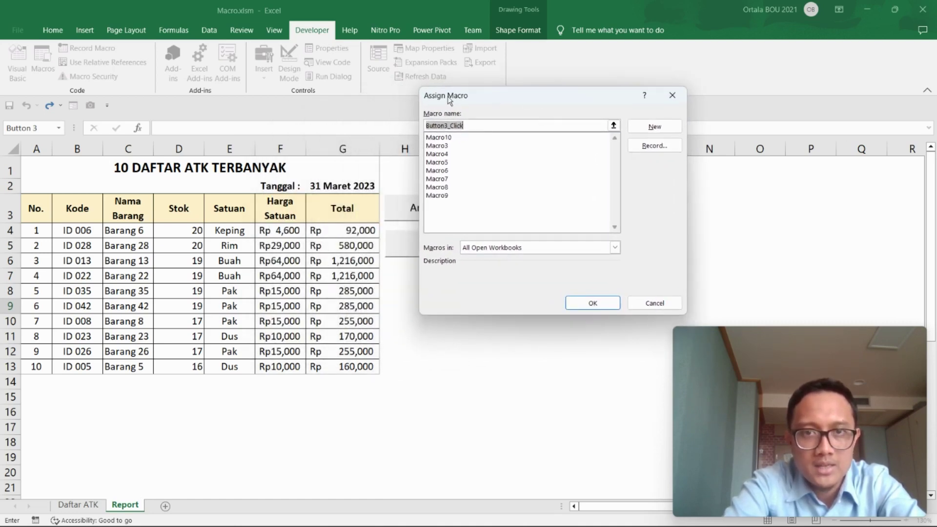
{"action": "left_click", "coordinate": [441, 139]}
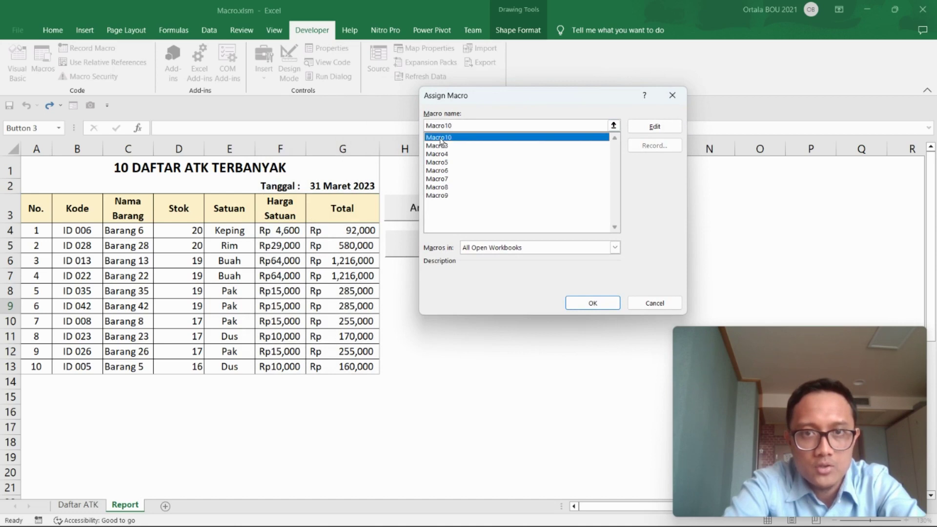
{"action": "left_click", "coordinate": [590, 303]}
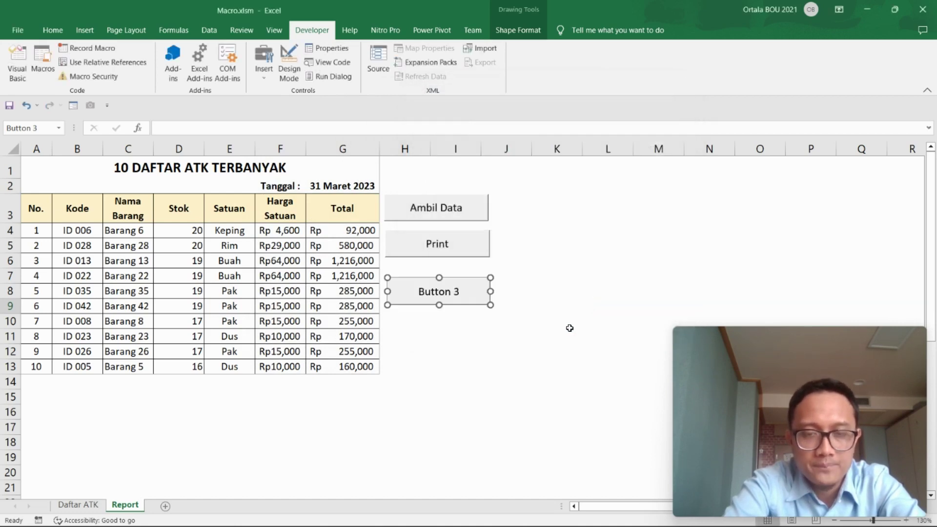
{"action": "left_click", "coordinate": [528, 361]}
Step: Relabel the new button 'Ambil Data'
{"action": "right_click", "coordinate": [446, 296]}
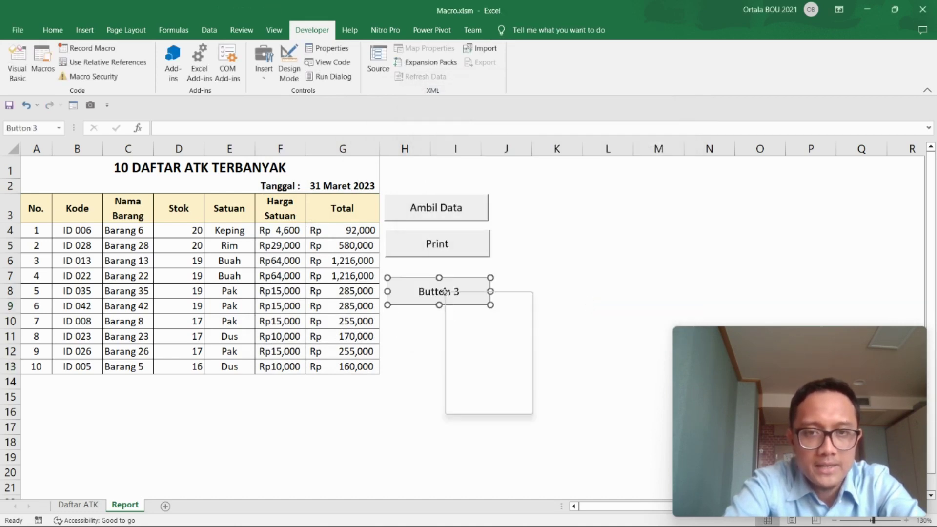
{"action": "left_click", "coordinate": [499, 341]}
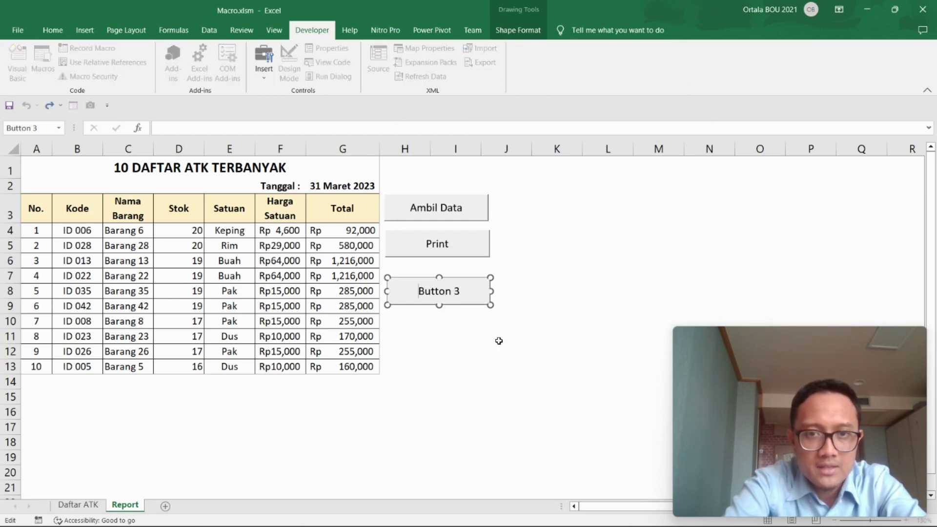
{"action": "key", "text": "Delete"}
{"action": "key", "text": "Delete"}
{"action": "key", "text": "Delete"}
{"action": "key", "text": "Delete"}
{"action": "key", "text": "Delete"}
{"action": "key", "text": "Delete"}
{"action": "key", "text": "Delete"}
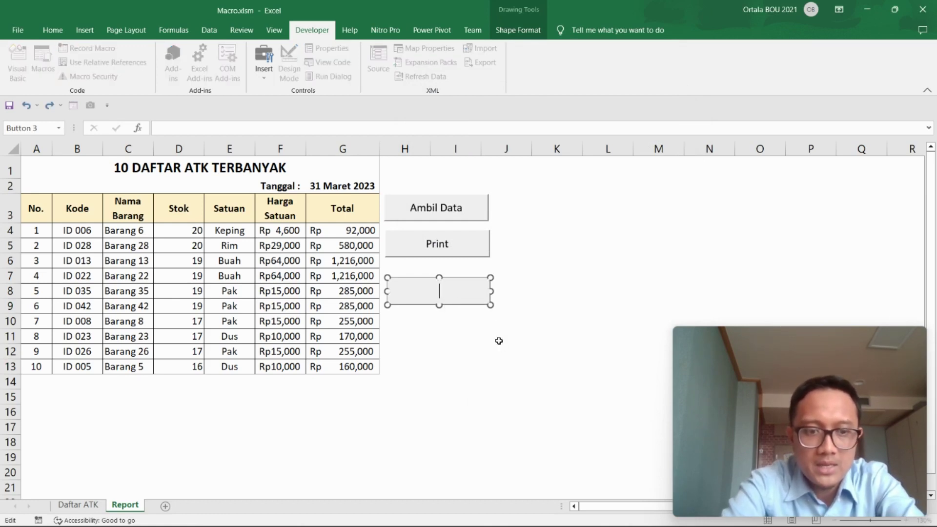
{"action": "type", "text": "Ambil Da"}
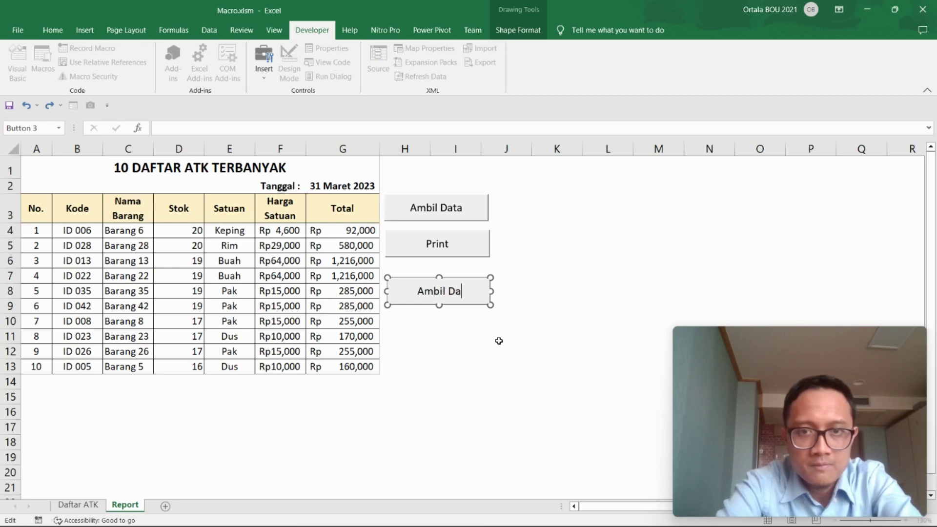
{"action": "type", "text": "ta"}
{"action": "left_click", "coordinate": [499, 341]}
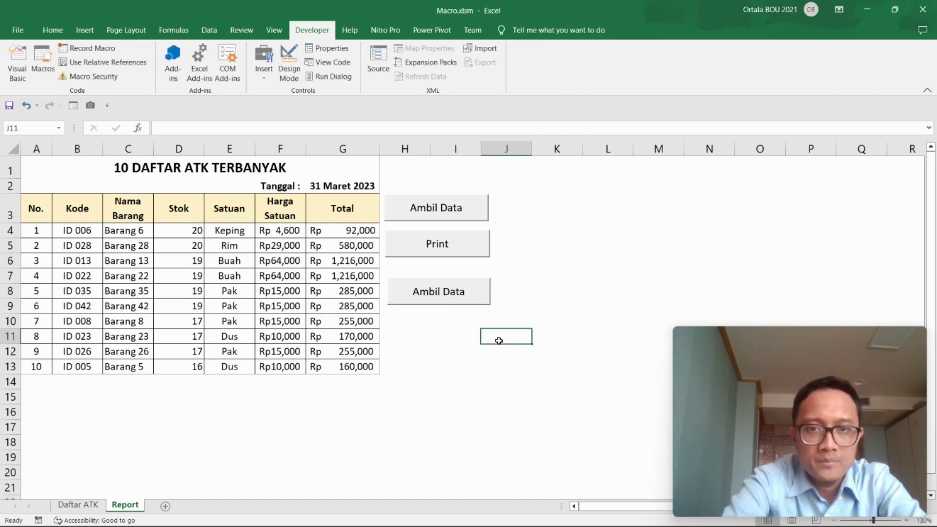
Step: Delete the duplicate Ambil Data button and cut the Print button
{"action": "right_click", "coordinate": [465, 215]}
{"action": "key", "text": "Escape"}
{"action": "key", "text": "Delete"}
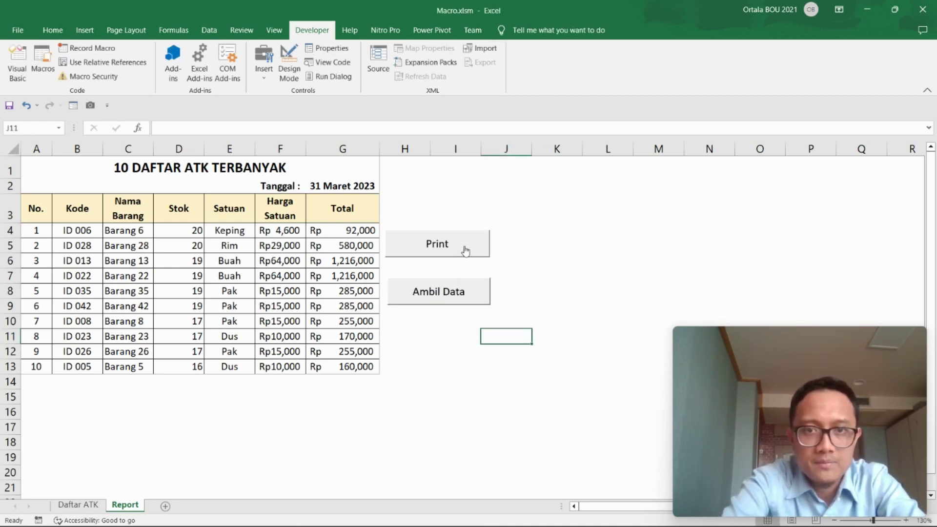
{"action": "right_click", "coordinate": [479, 246]}
{"action": "left_click", "coordinate": [499, 255]}
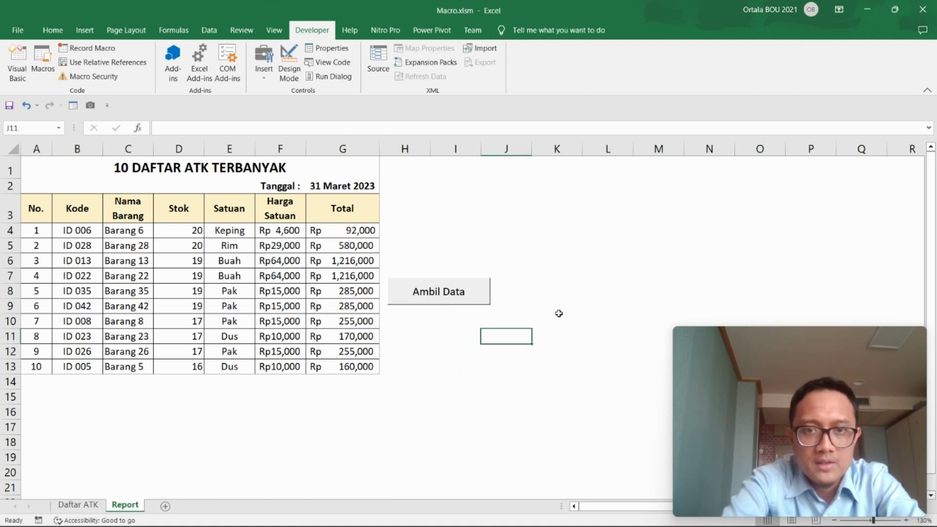
{"action": "left_click", "coordinate": [559, 316]}
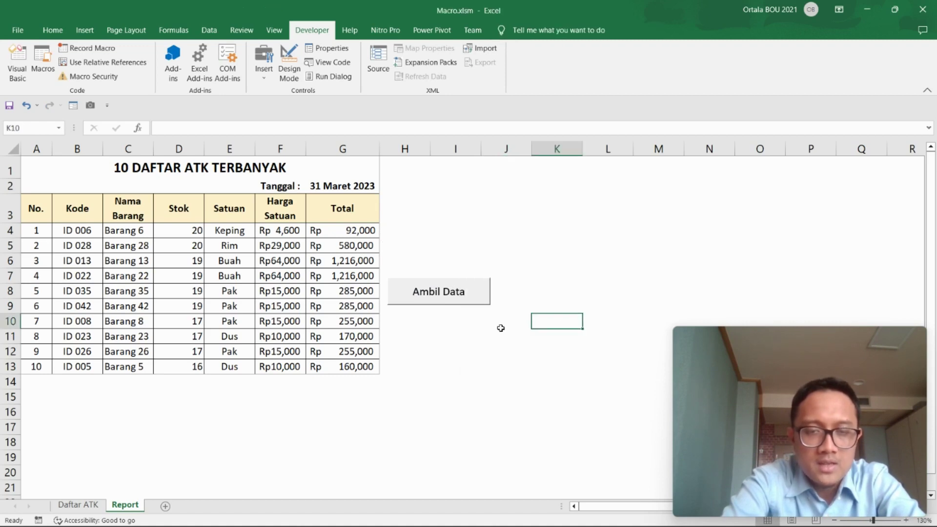
Step: Move the Ambil Data button up beside row 3
{"action": "right_click", "coordinate": [473, 301]}
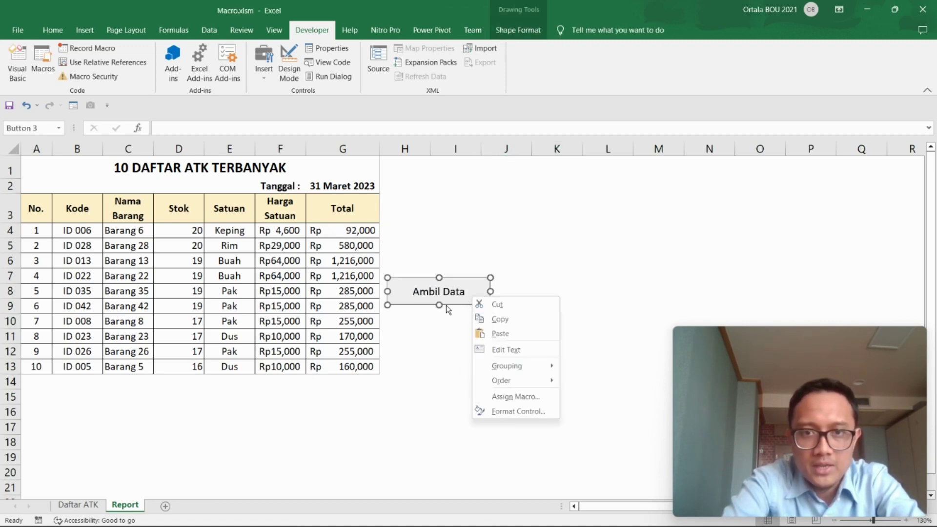
{"action": "left_click_drag", "start_coordinate": [446, 295], "coordinate": [443, 211]}
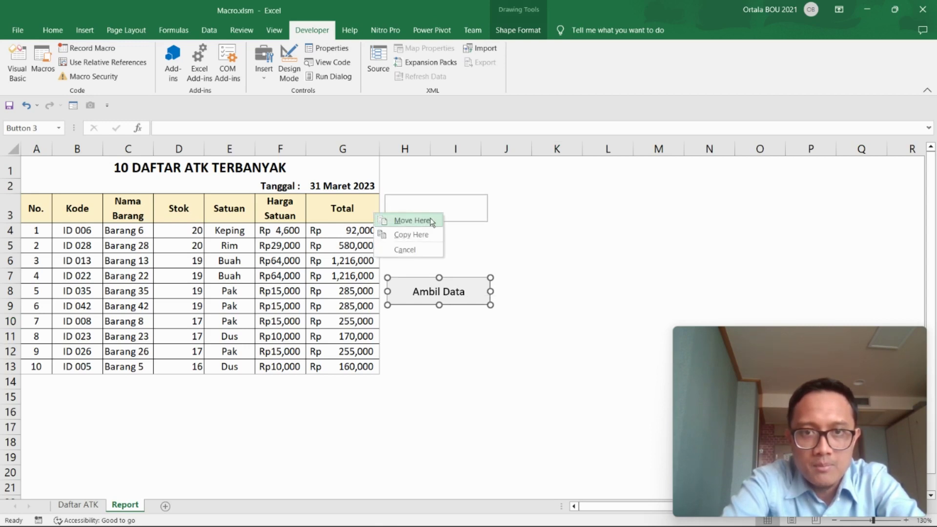
{"action": "left_click", "coordinate": [429, 218]}
{"action": "left_click", "coordinate": [471, 300]}
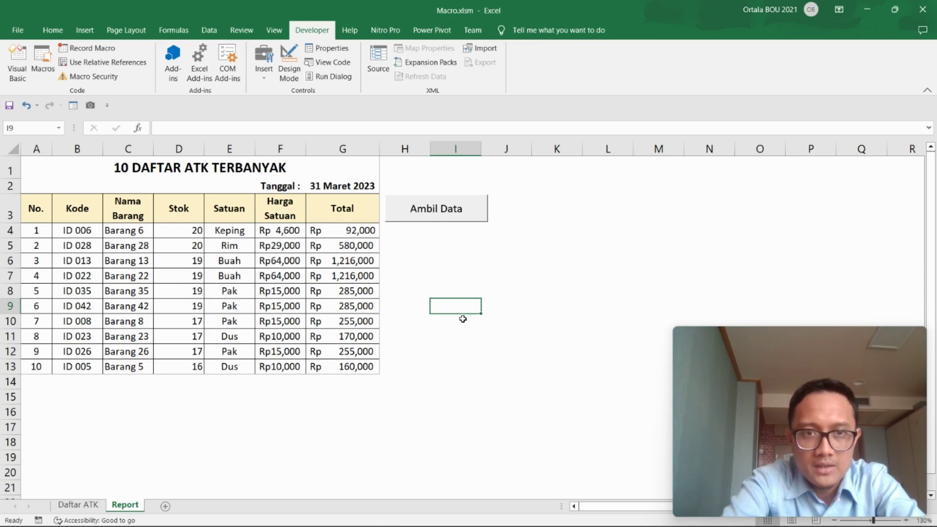
Step: Clear B4:G13, then use the Ambil Data button to refill Barang 6 through Barang 5
{"action": "left_click_drag", "start_coordinate": [78, 230], "coordinate": [340, 371]}
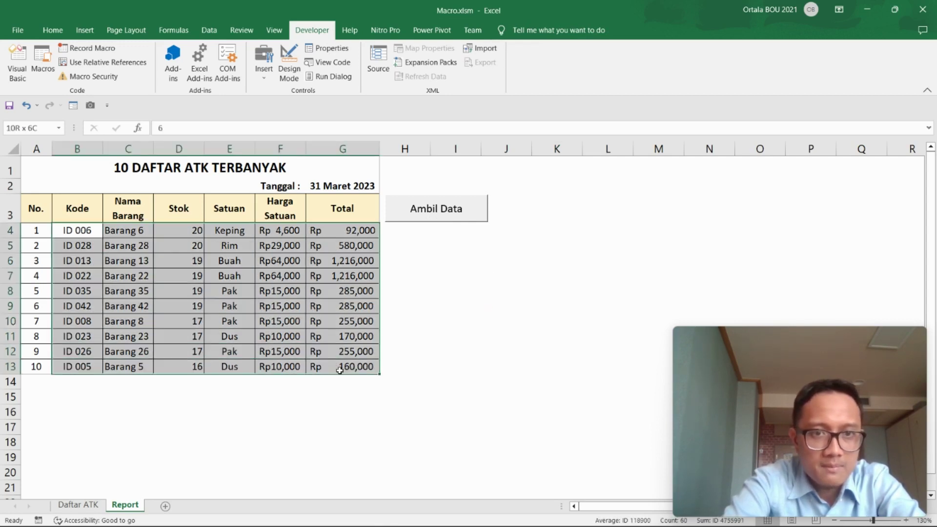
{"action": "key", "text": "Delete"}
{"action": "left_click", "coordinate": [423, 326]}
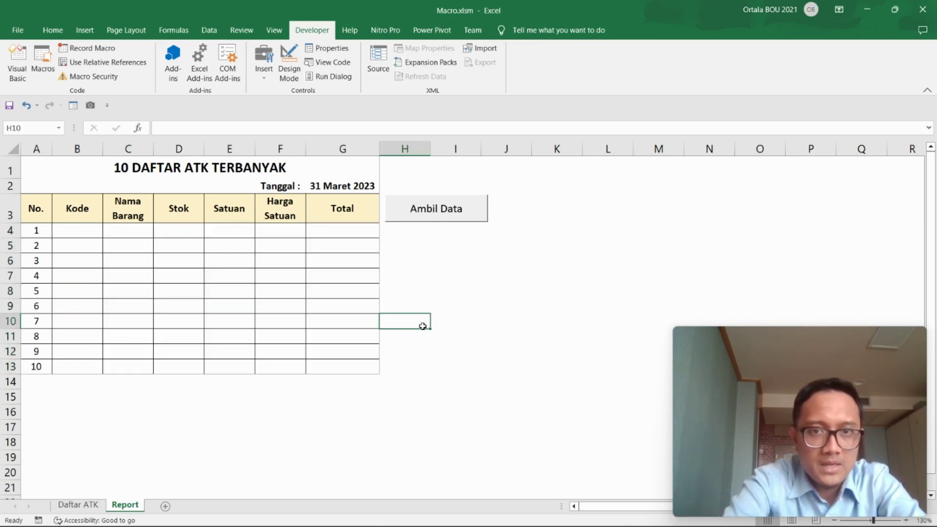
{"action": "left_click", "coordinate": [452, 218]}
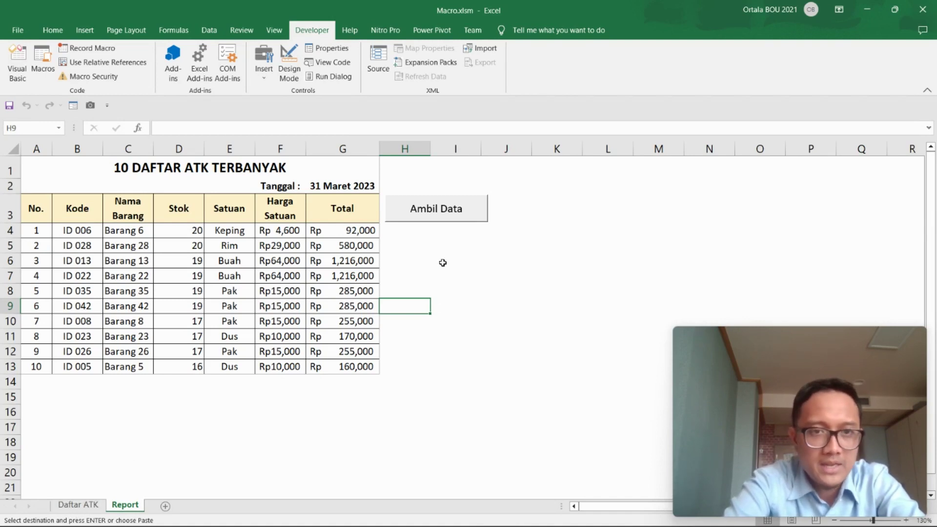
Step: Paste a copy of the Ambil Data button beside row 5
{"action": "right_click", "coordinate": [445, 212]}
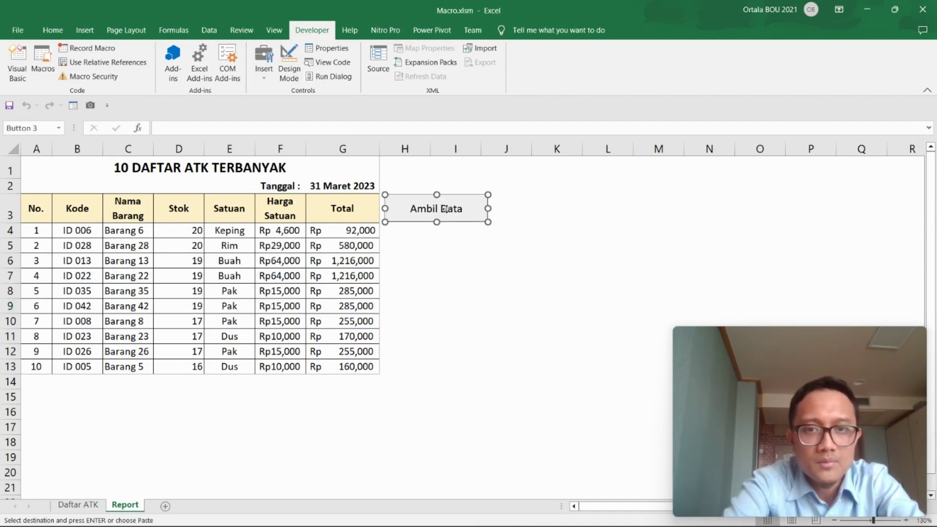
{"action": "left_click", "coordinate": [488, 234]}
{"action": "left_click", "coordinate": [457, 269]}
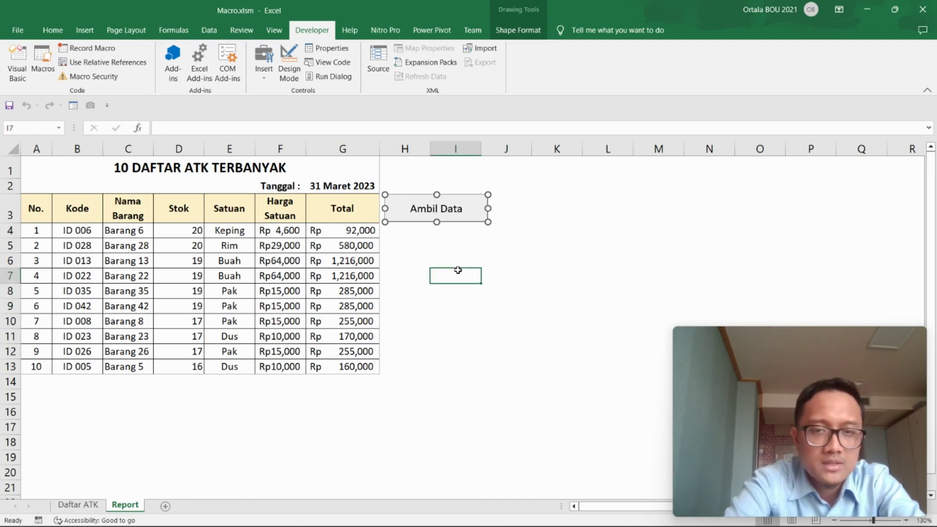
{"action": "right_click", "coordinate": [459, 270]}
{"action": "left_click", "coordinate": [485, 306]}
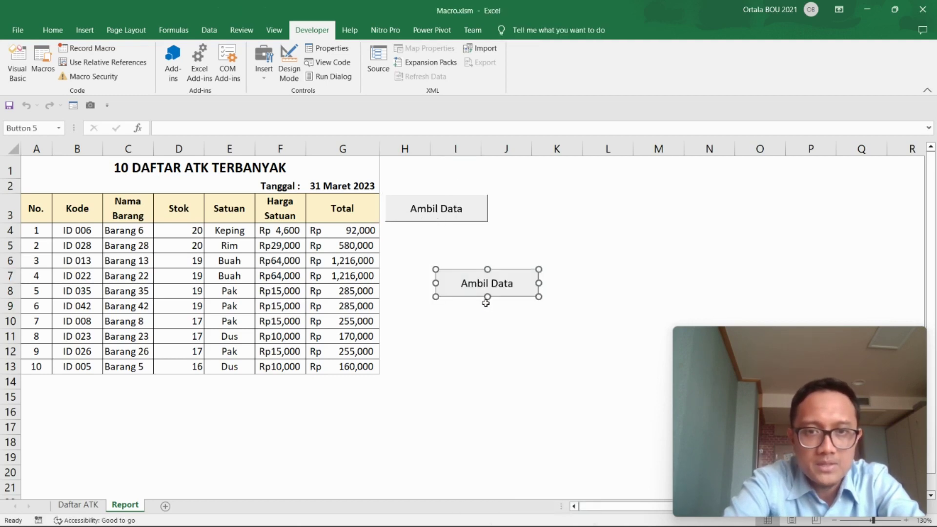
{"action": "left_click_drag", "start_coordinate": [514, 289], "coordinate": [464, 251]}
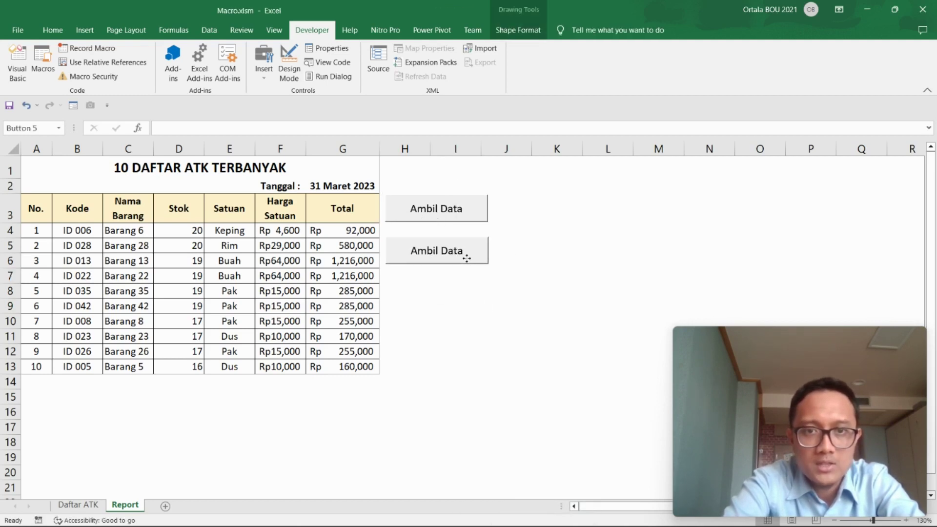
{"action": "left_click", "coordinate": [462, 317]}
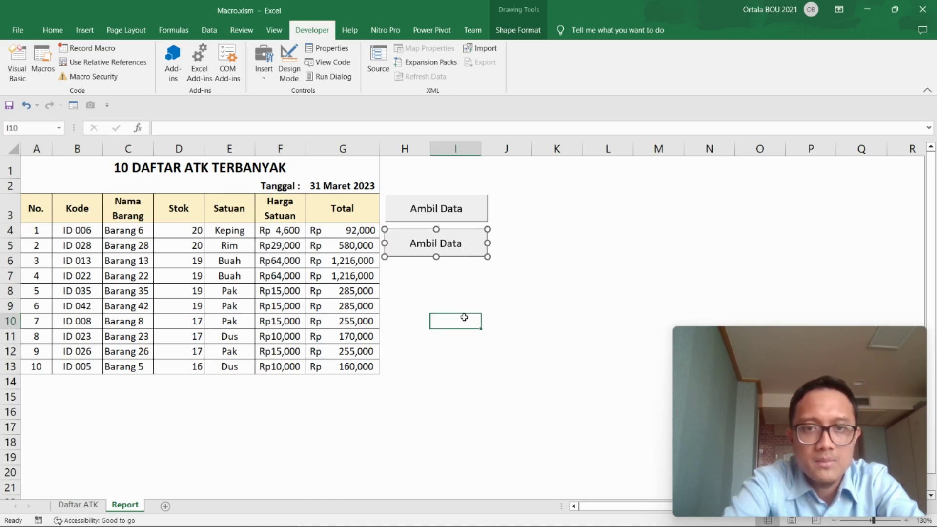
Step: Record a new macro setting A1:G13 as the print area, portrait, on A4 paper
{"action": "left_click", "coordinate": [86, 50]}
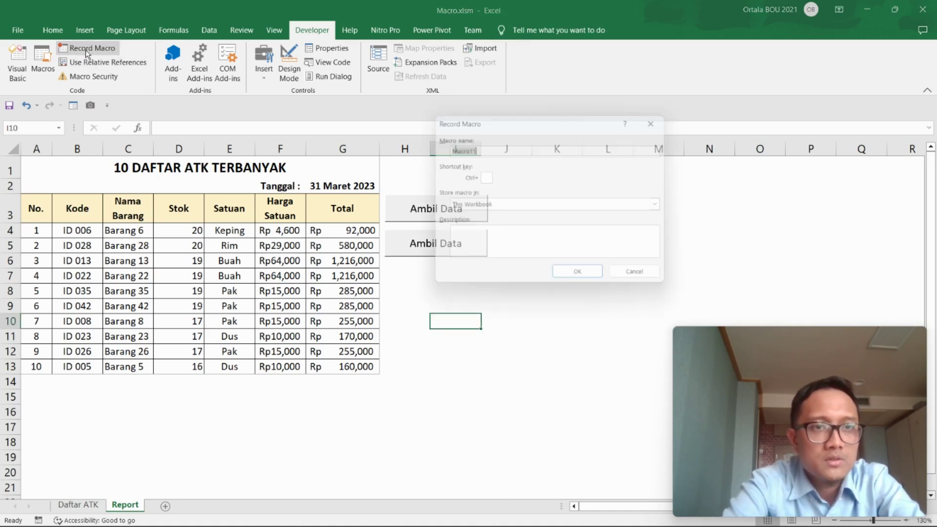
{"action": "left_click", "coordinate": [583, 280]}
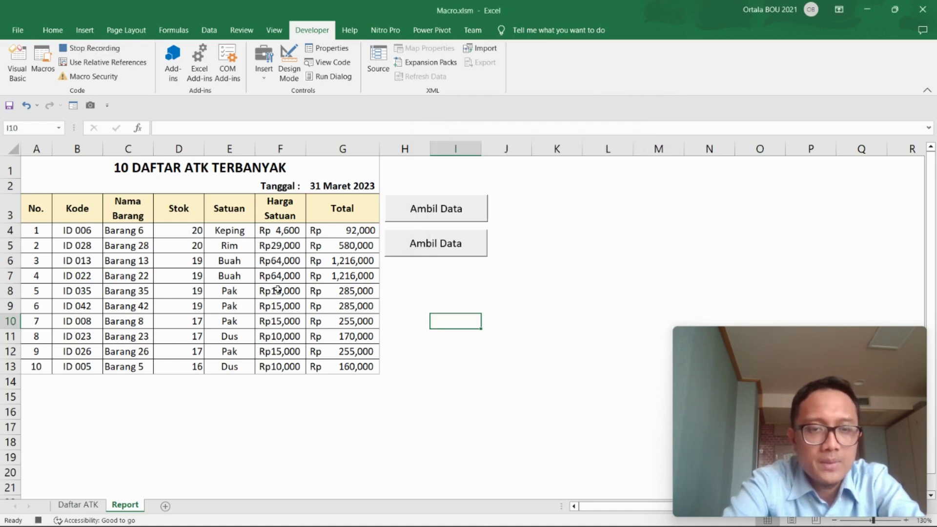
{"action": "left_click_drag", "start_coordinate": [359, 368], "coordinate": [27, 168]}
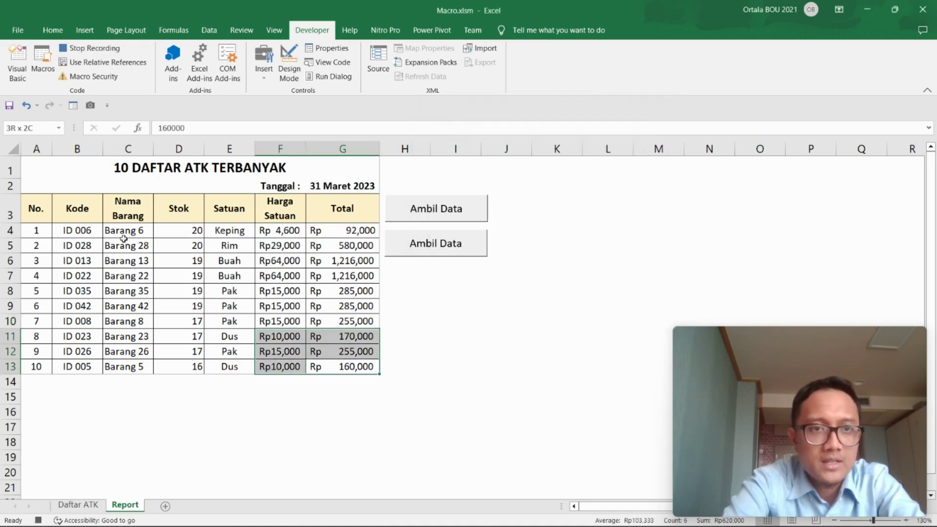
{"action": "left_click", "coordinate": [203, 28]}
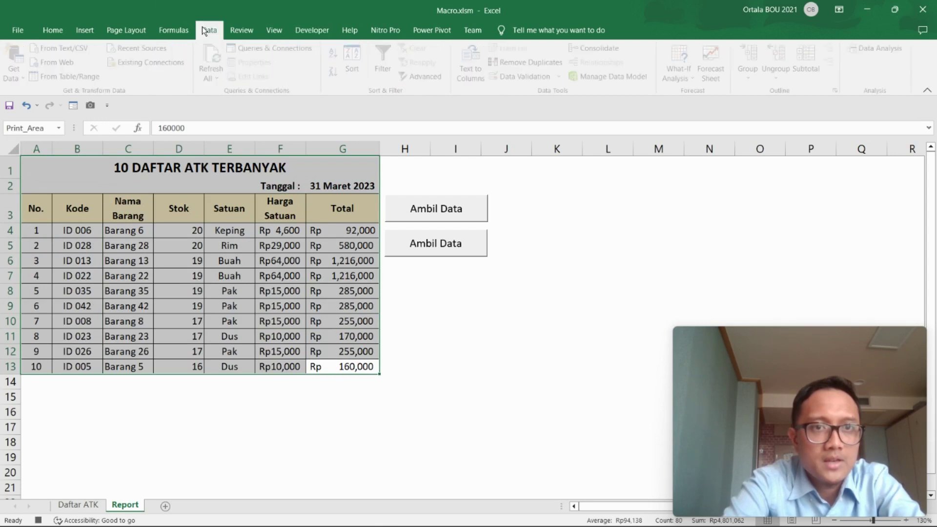
{"action": "left_click", "coordinate": [125, 32]}
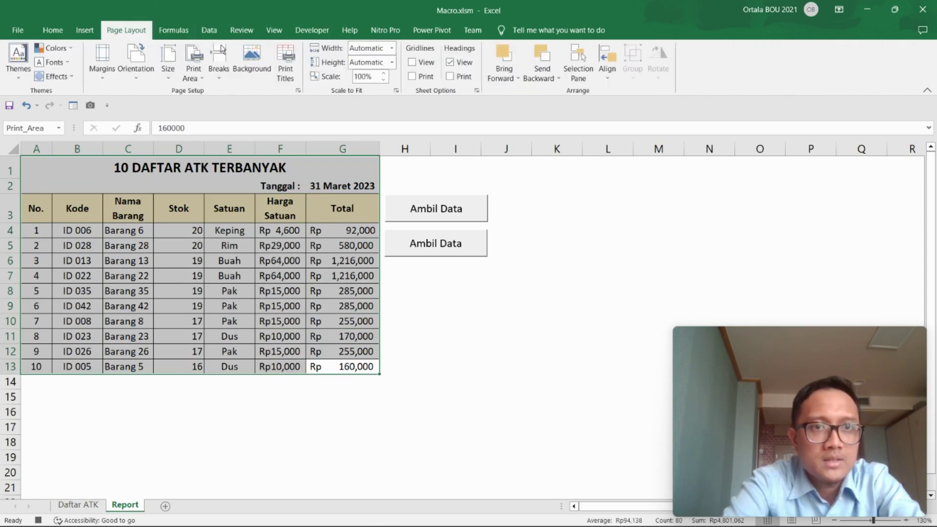
{"action": "left_click", "coordinate": [194, 78]}
{"action": "left_click", "coordinate": [227, 91]}
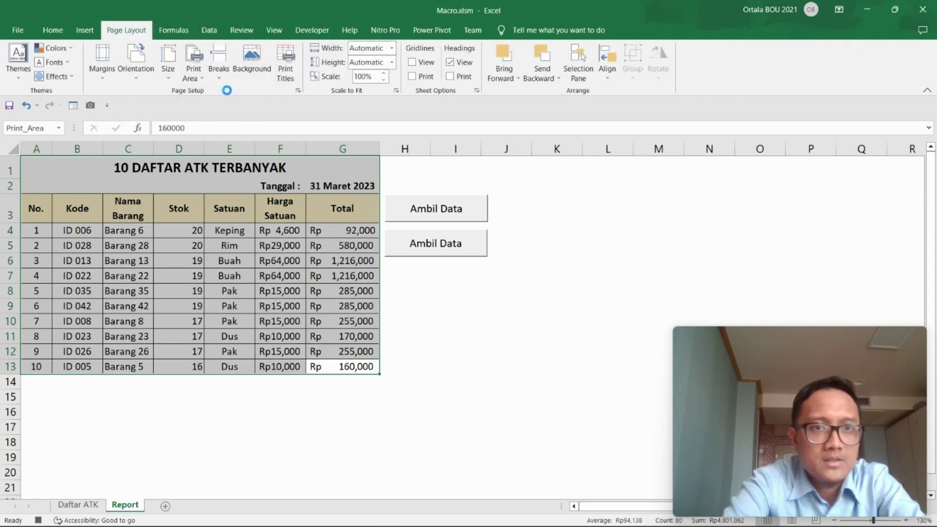
{"action": "left_click", "coordinate": [136, 77]}
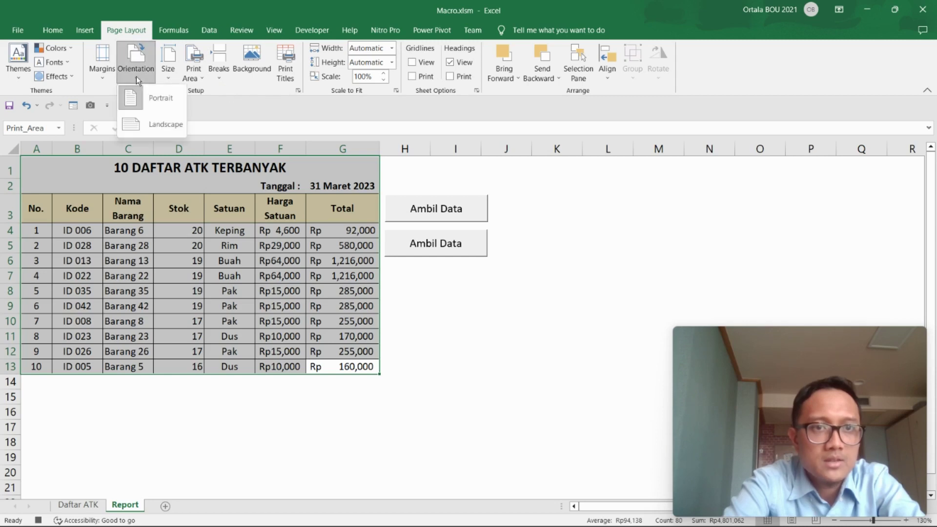
{"action": "left_click", "coordinate": [156, 98]}
{"action": "left_click", "coordinate": [168, 72]}
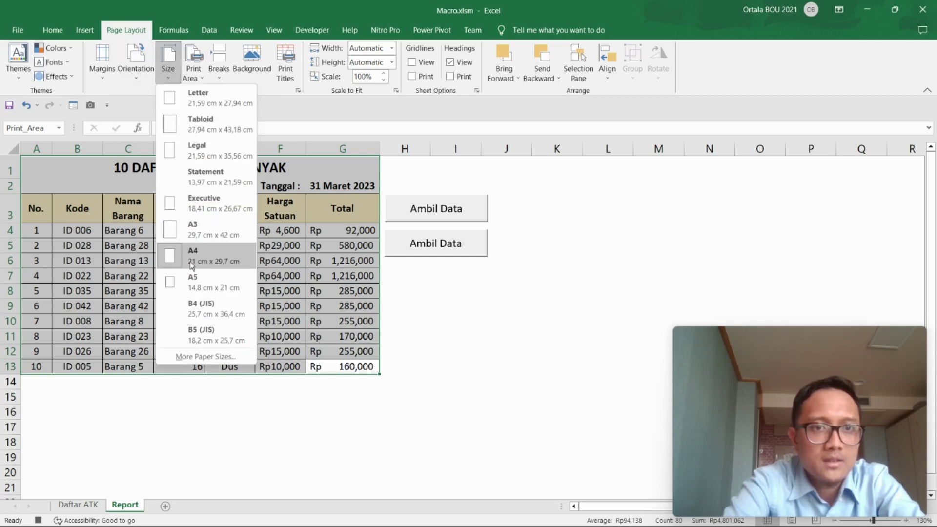
{"action": "left_click", "coordinate": [191, 244]}
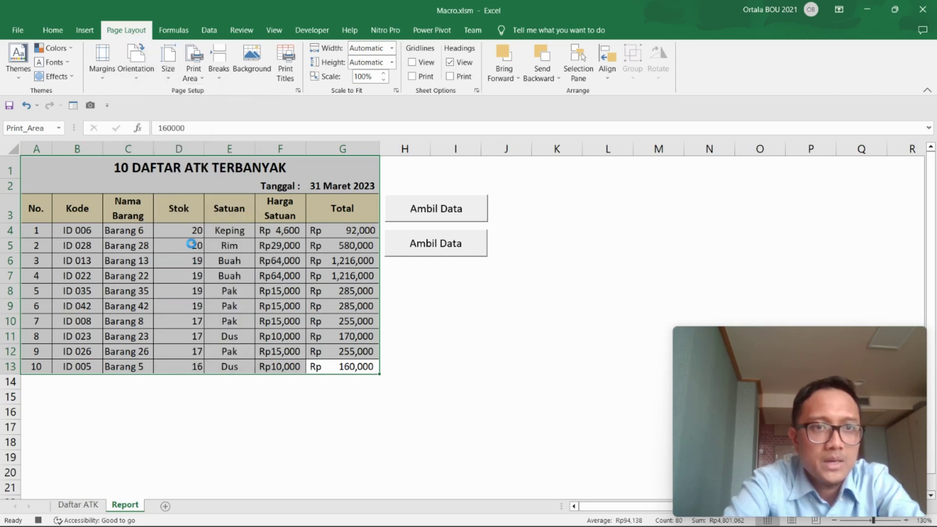
Step: In Print preview, center the report horizontally on the page via Page Setup margins
{"action": "left_click", "coordinate": [18, 32]}
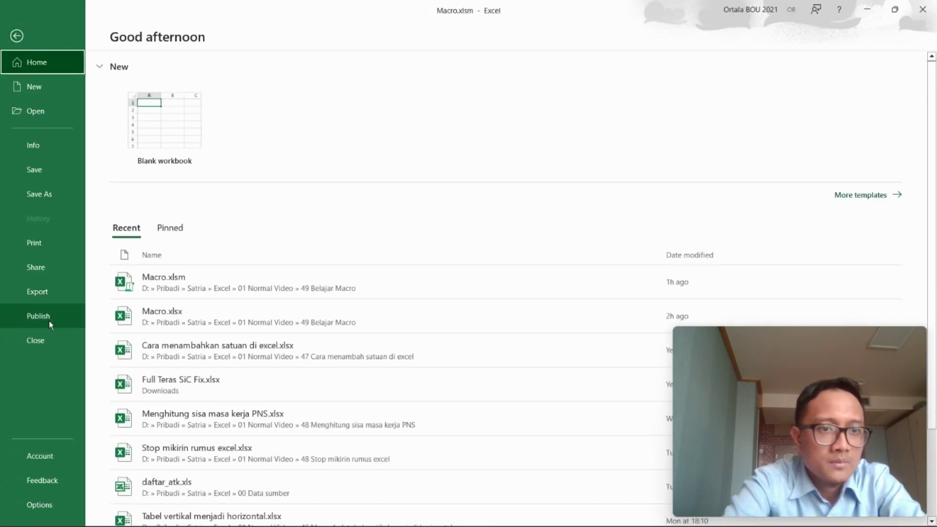
{"action": "left_click", "coordinate": [60, 244]}
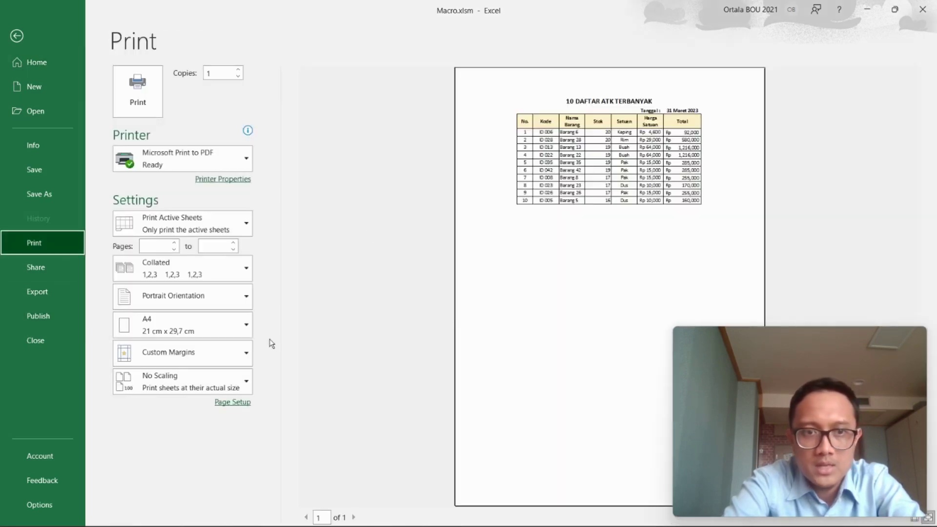
{"action": "left_click", "coordinate": [234, 403]}
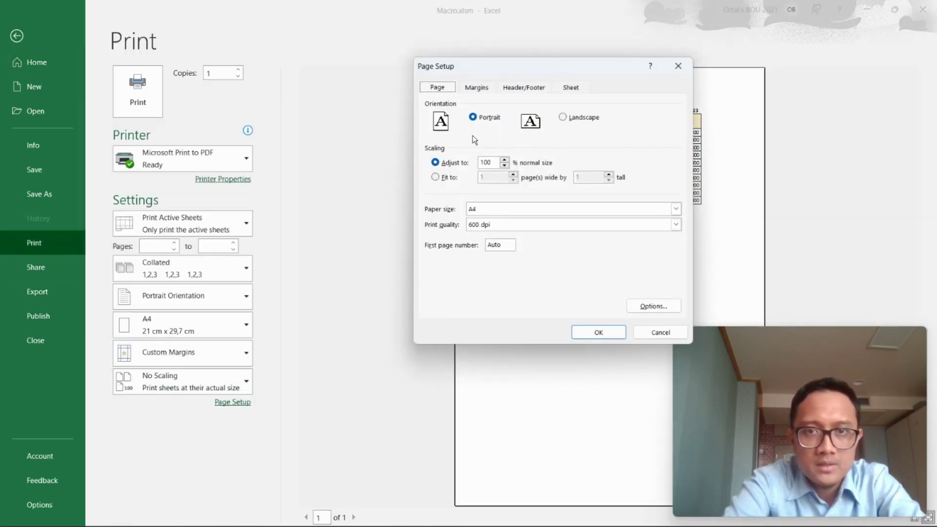
{"action": "left_click", "coordinate": [482, 89]}
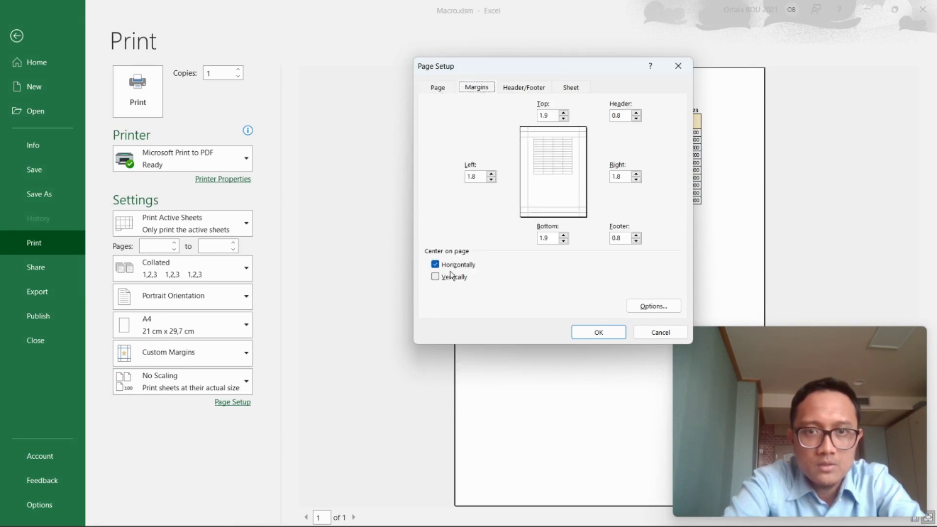
{"action": "left_click", "coordinate": [602, 331]}
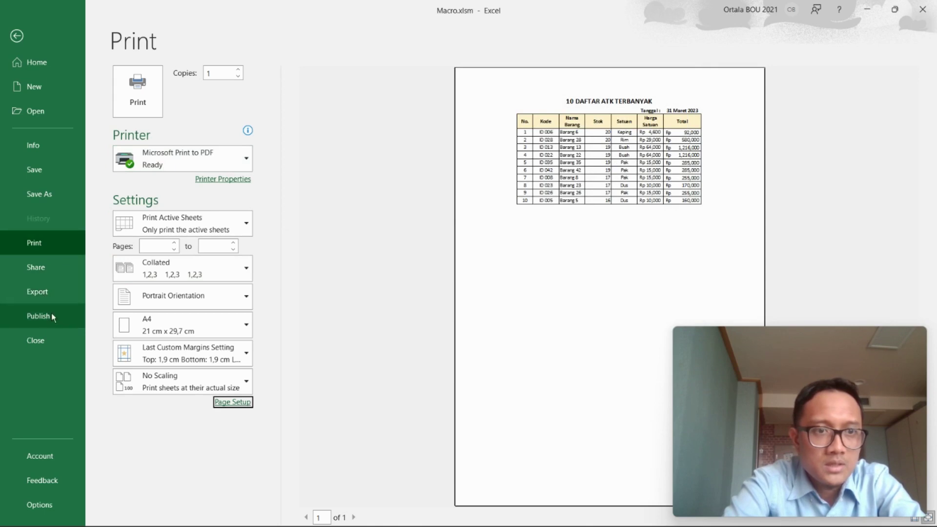
Step: Look over the printer list, then go to the Export options
{"action": "left_click", "coordinate": [224, 160]}
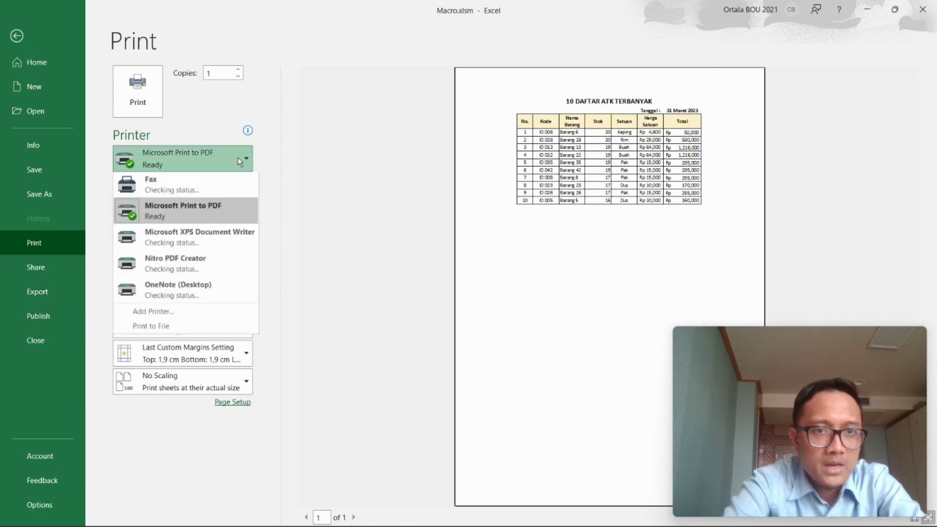
{"action": "left_click", "coordinate": [237, 156]}
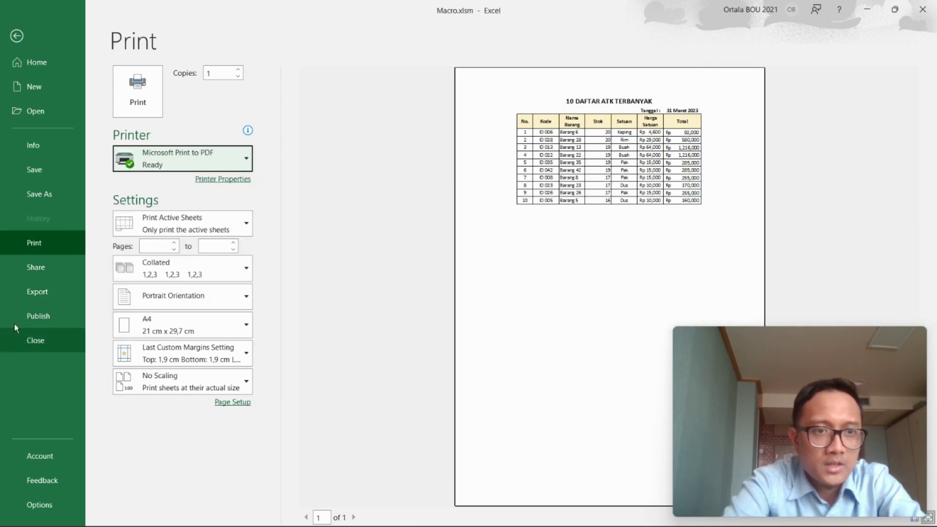
{"action": "left_click", "coordinate": [42, 294]}
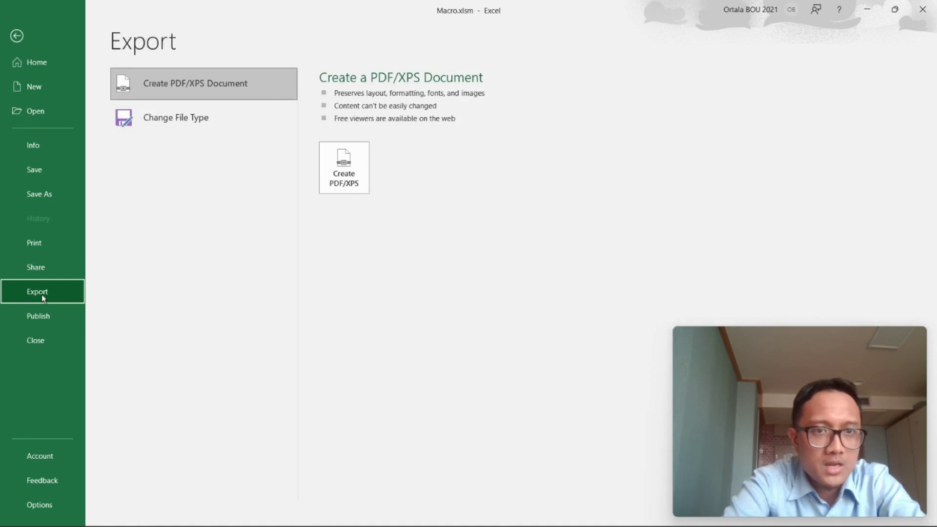
Step: Export the Report sheet as a PDF named Laporan Harian.pdf
{"action": "left_click", "coordinate": [347, 177]}
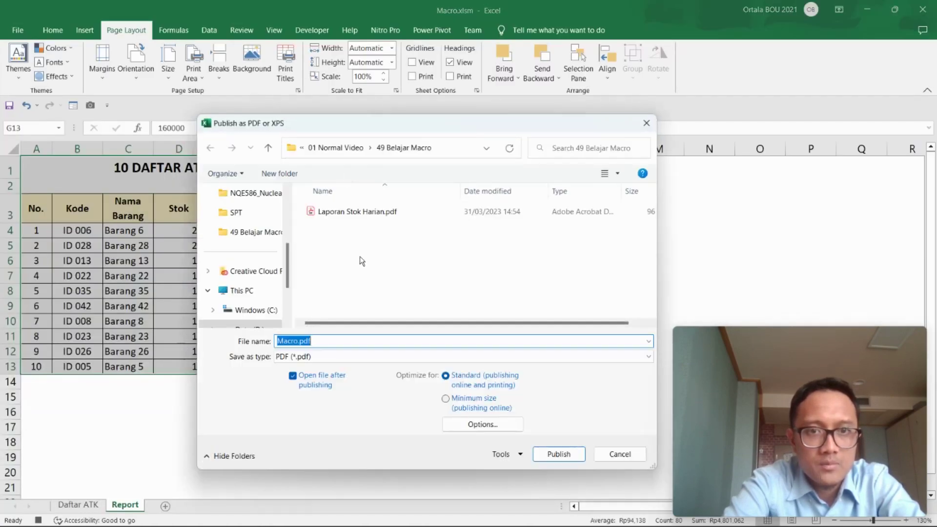
{"action": "left_click", "coordinate": [297, 341]}
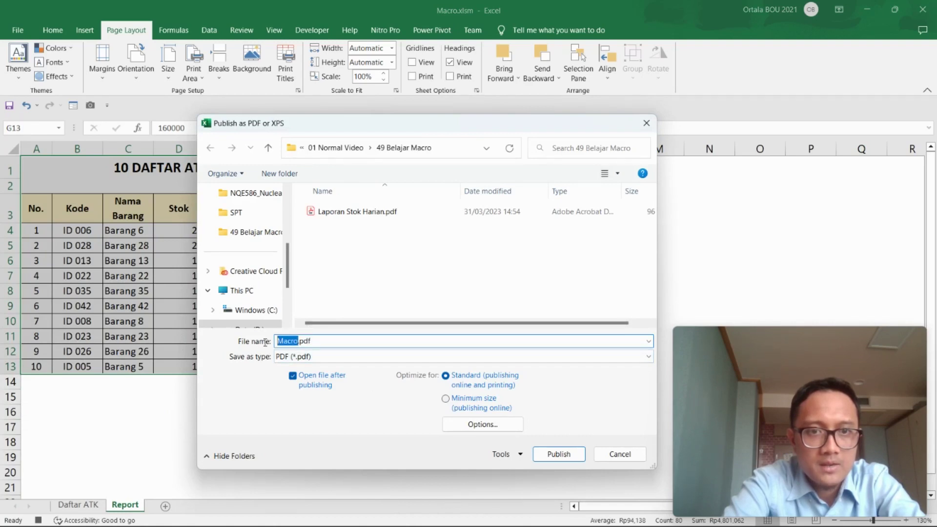
{"action": "type", "text": "Laporan"}
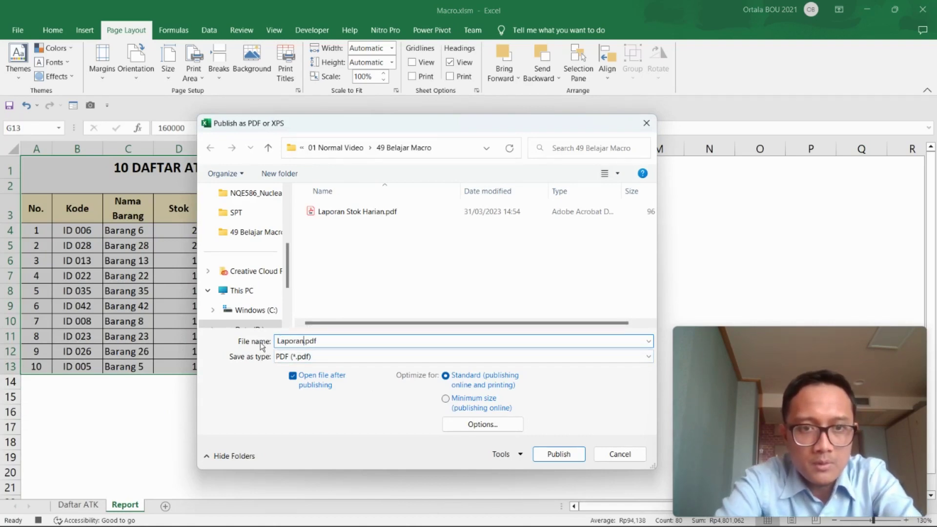
{"action": "type", "text": " Harian"}
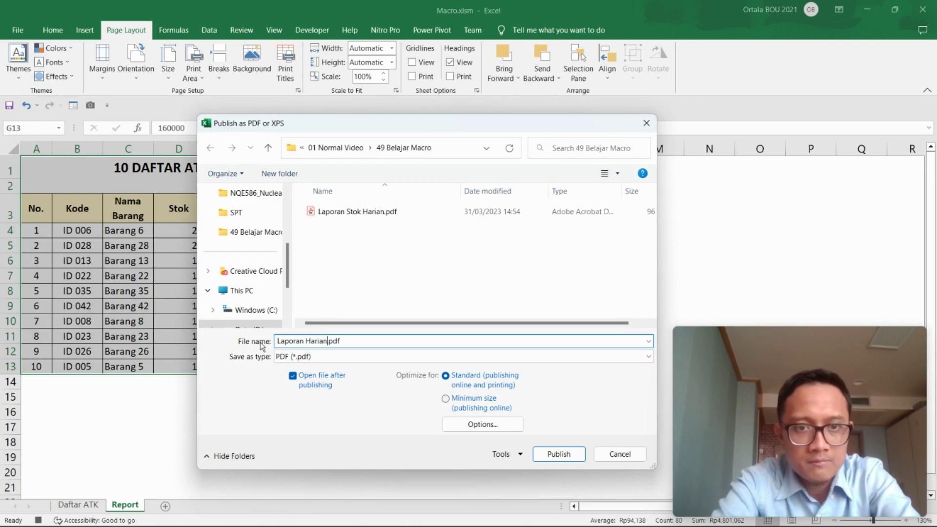
{"action": "left_click", "coordinate": [568, 457]}
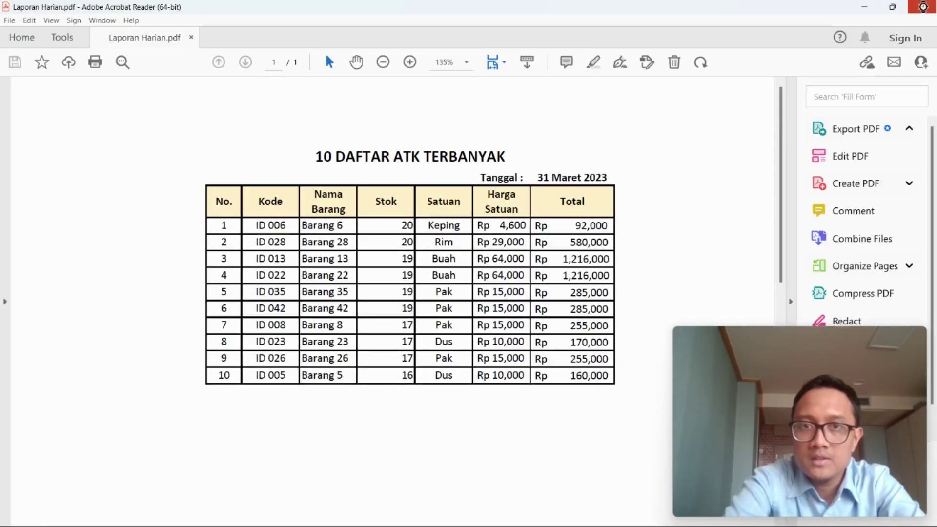
Step: Return from Acrobat Reader to the Excel workbook after viewing the PDF
{"action": "key", "text": "alt+Tab"}
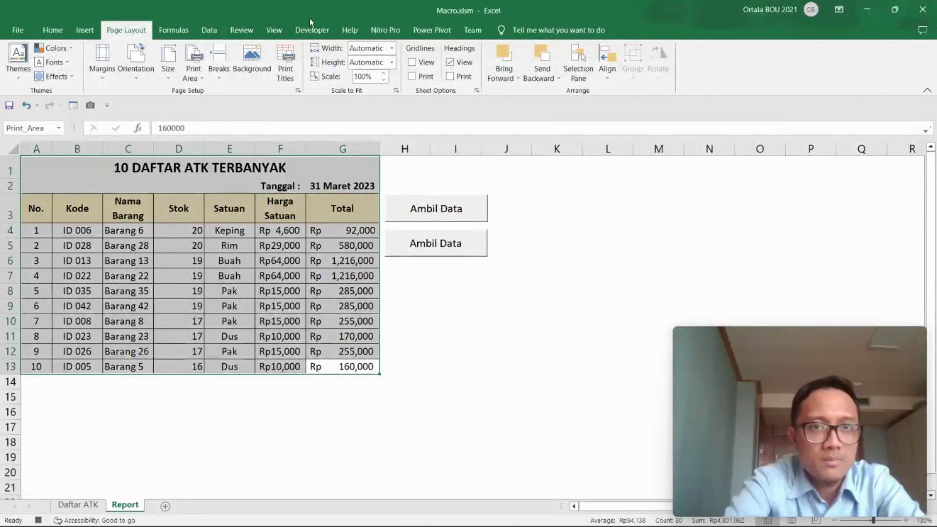
Step: Stop the macro recording from the Developer tab
{"action": "left_click", "coordinate": [313, 31]}
{"action": "left_click", "coordinate": [110, 49]}
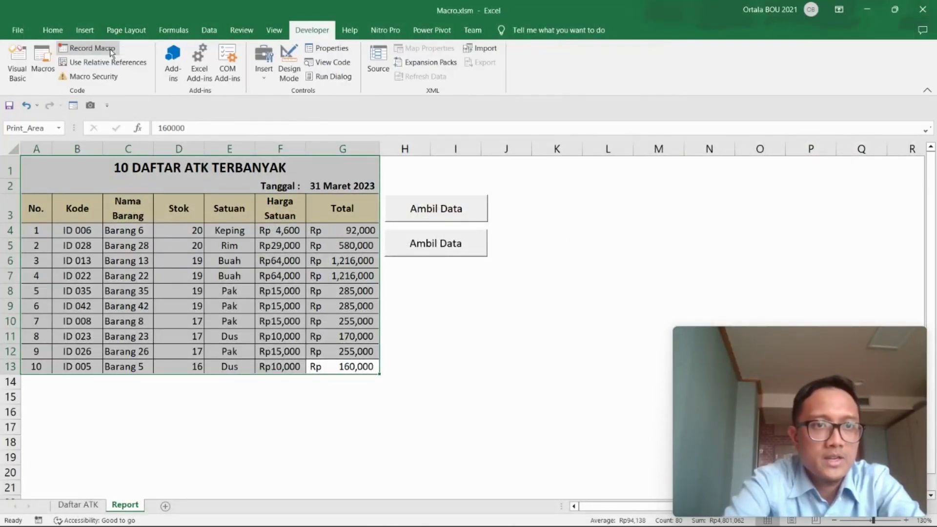
{"action": "left_click", "coordinate": [466, 320]}
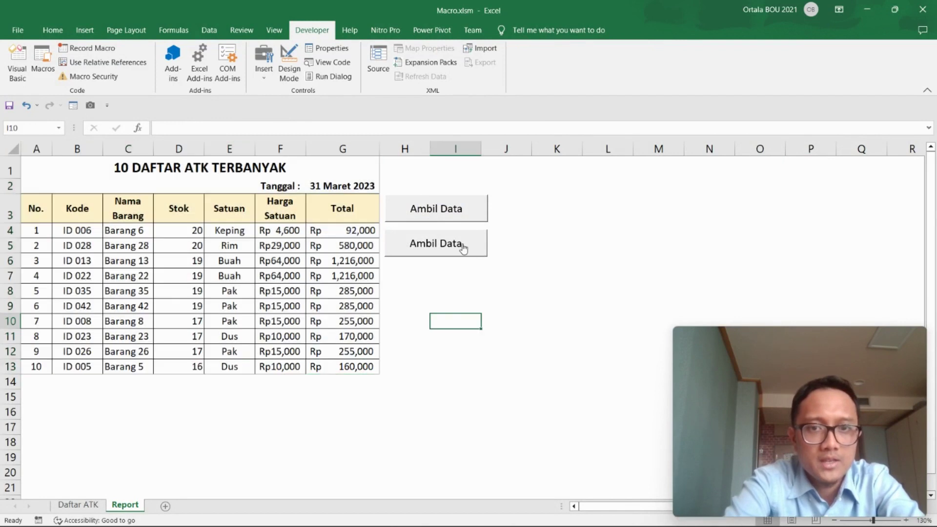
Step: Relabel the second Ambil Data button as 'Print'
{"action": "right_click", "coordinate": [463, 243]}
{"action": "left_click", "coordinate": [515, 301]}
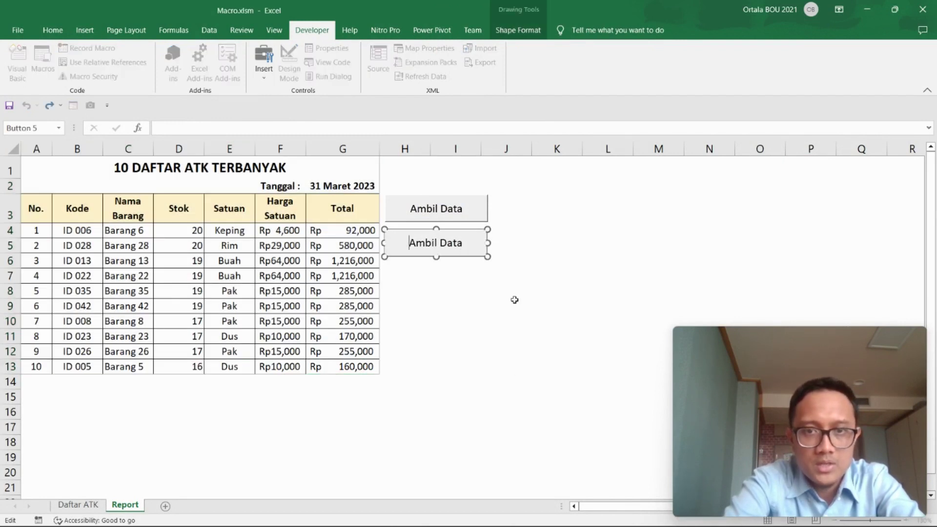
{"action": "key", "text": "Delete"}
{"action": "key", "text": "Delete"}
{"action": "key", "text": "Delete"}
{"action": "key", "text": "Delete"}
{"action": "key", "text": "Delete"}
{"action": "key", "text": "Delete"}
{"action": "key", "text": "Delete"}
{"action": "key", "text": "Delete"}
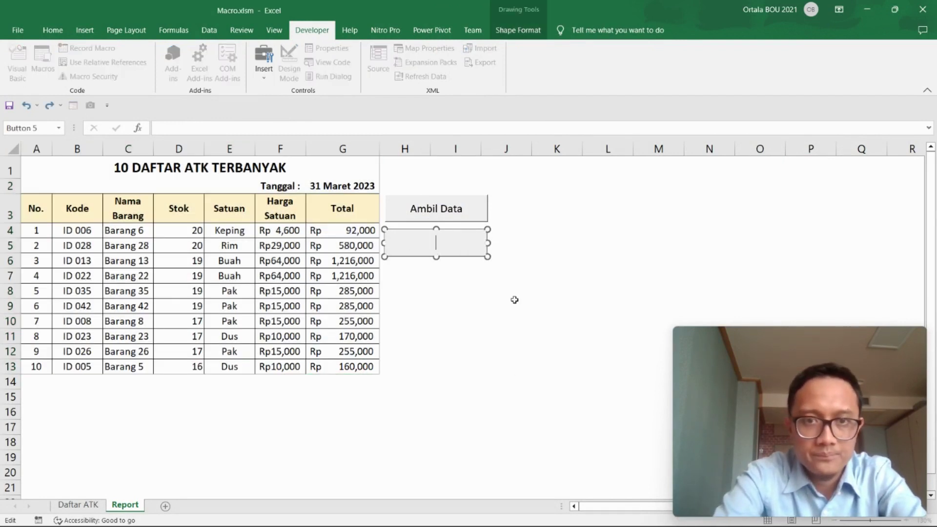
{"action": "type", "text": "Print"}
{"action": "left_click", "coordinate": [514, 299]}
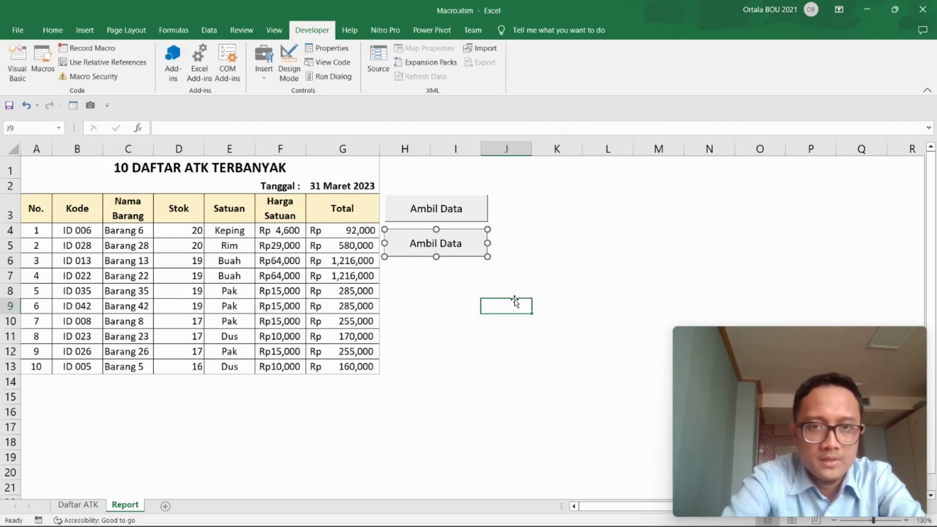
Step: Assign Macro11 to the Print button
{"action": "right_click", "coordinate": [442, 245]}
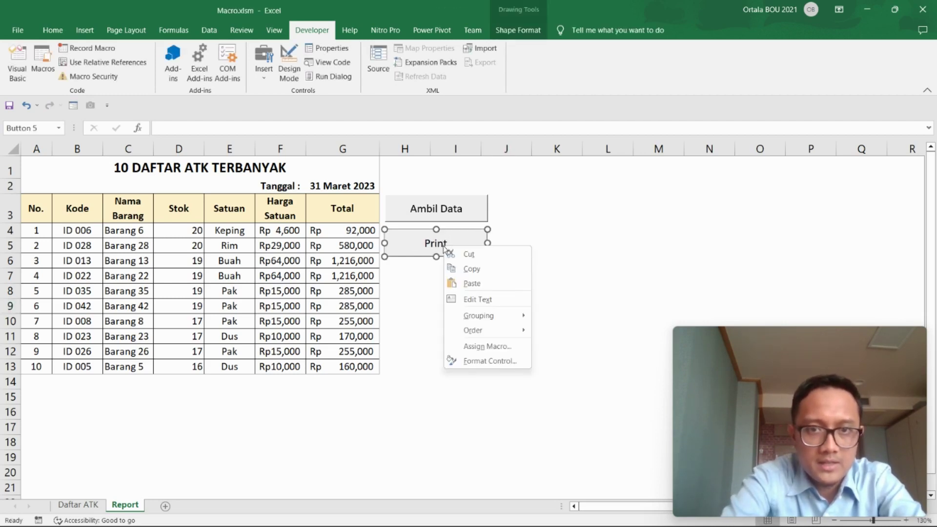
{"action": "left_click", "coordinate": [488, 347]}
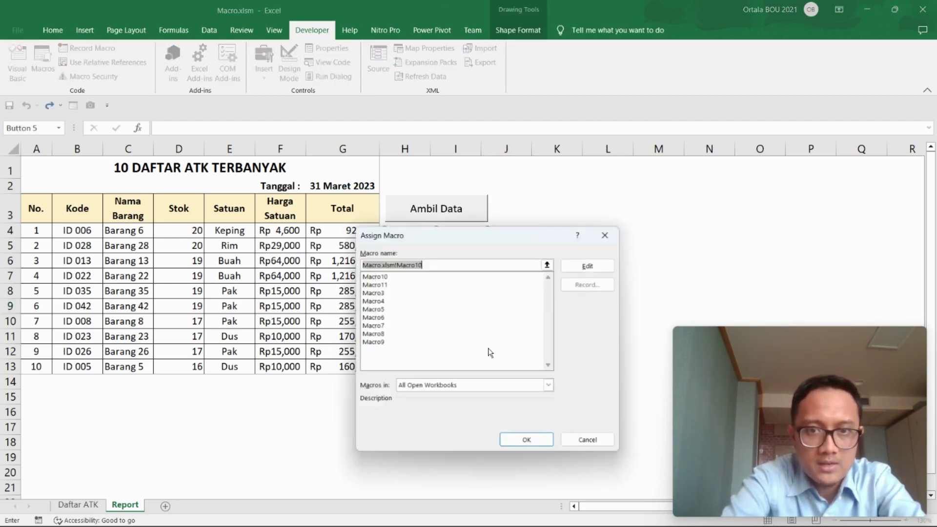
{"action": "left_click", "coordinate": [382, 285]}
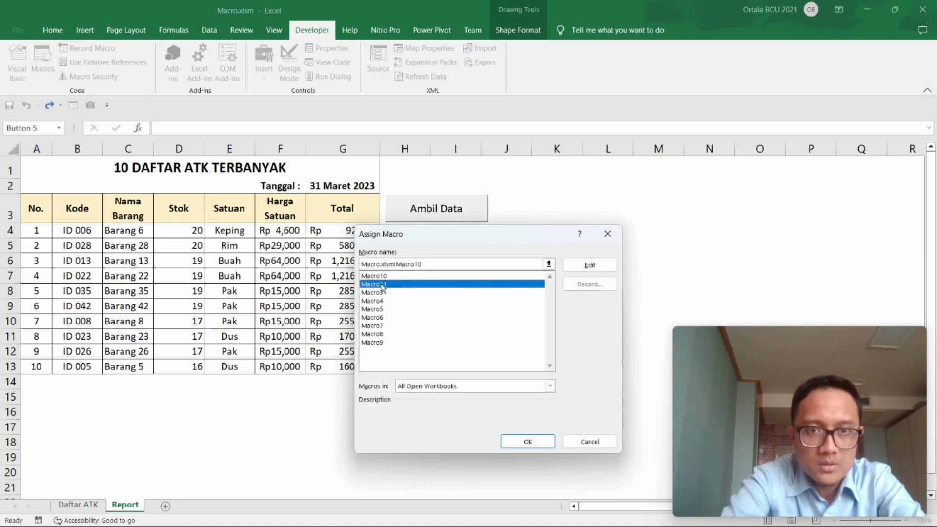
{"action": "left_click", "coordinate": [527, 441]}
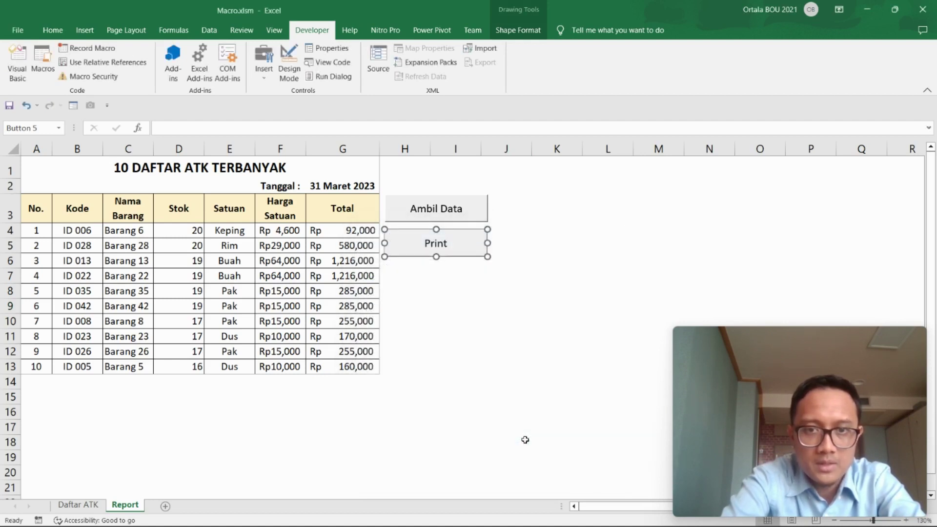
{"action": "left_click", "coordinate": [520, 349]}
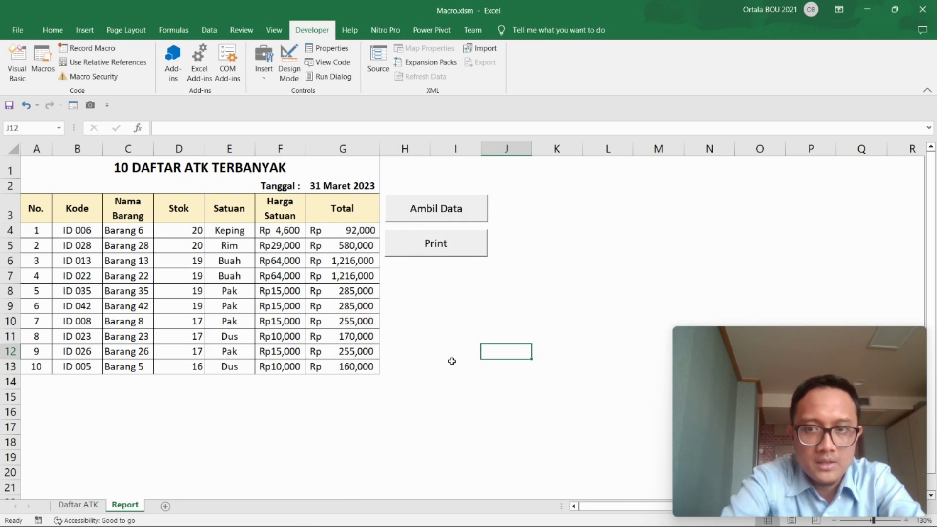
{"action": "left_click", "coordinate": [453, 341]}
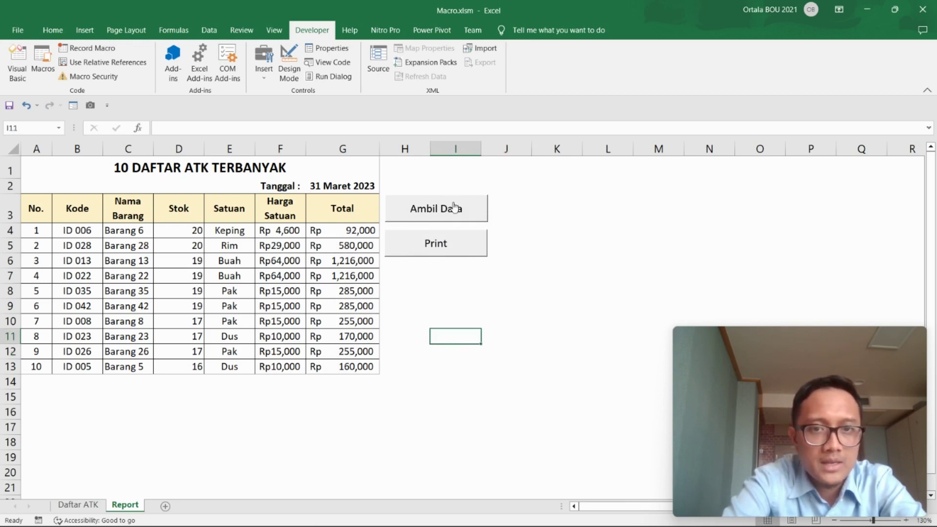
Step: Run the Print button to re-export Laporan Harian.pdf, then close Acrobat Reader
{"action": "left_click", "coordinate": [441, 254]}
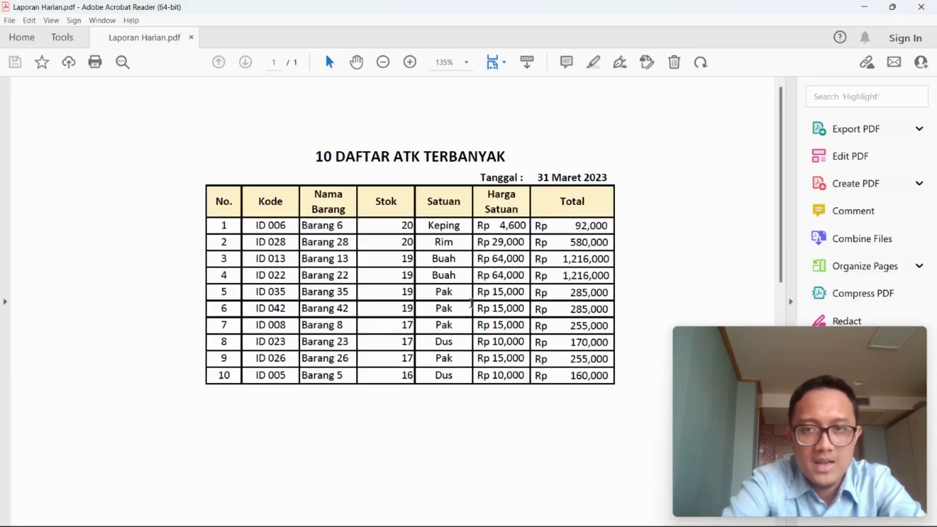
{"action": "left_click", "coordinate": [921, 7]}
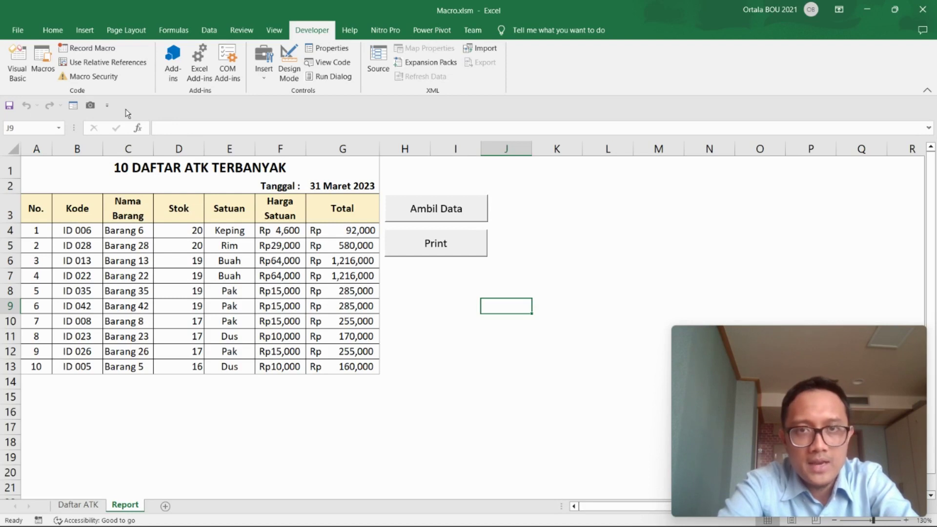
Step: Save as Macro.xlsm (Excel Macro-Enabled Workbook) in 49 Belajar Macro, replacing the existing file
{"action": "left_click", "coordinate": [17, 31]}
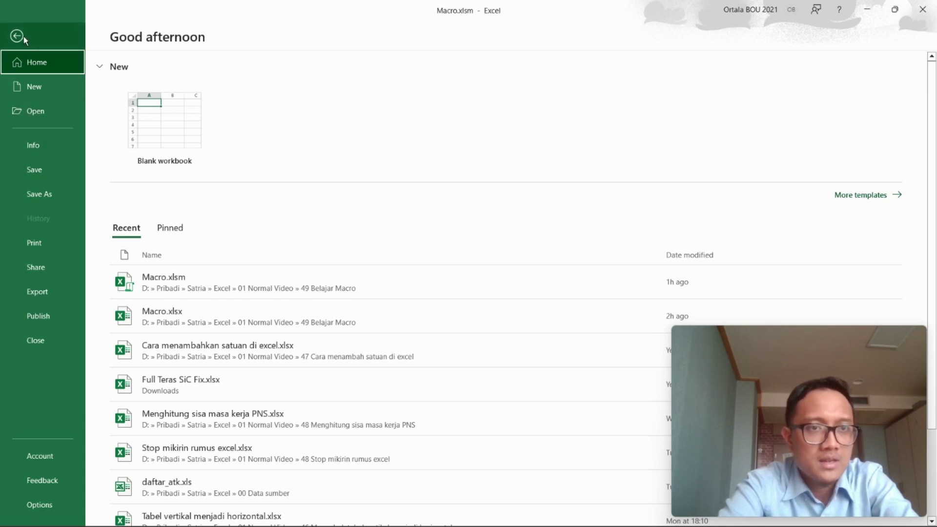
{"action": "left_click", "coordinate": [53, 196]}
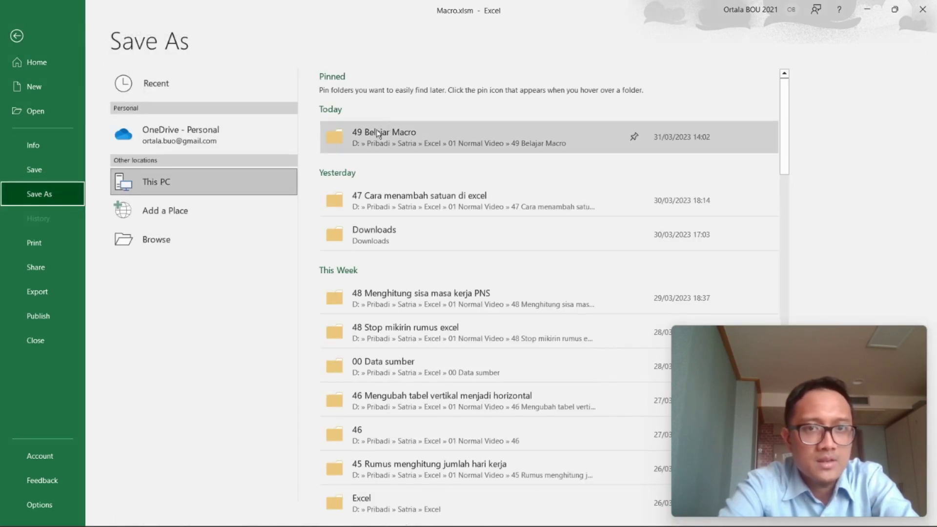
{"action": "left_click", "coordinate": [413, 139]}
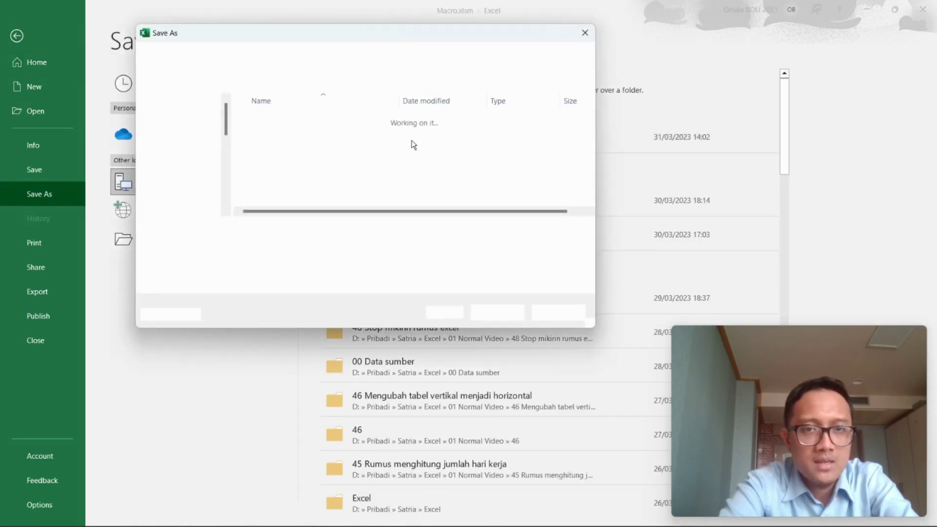
{"action": "left_click", "coordinate": [281, 244]}
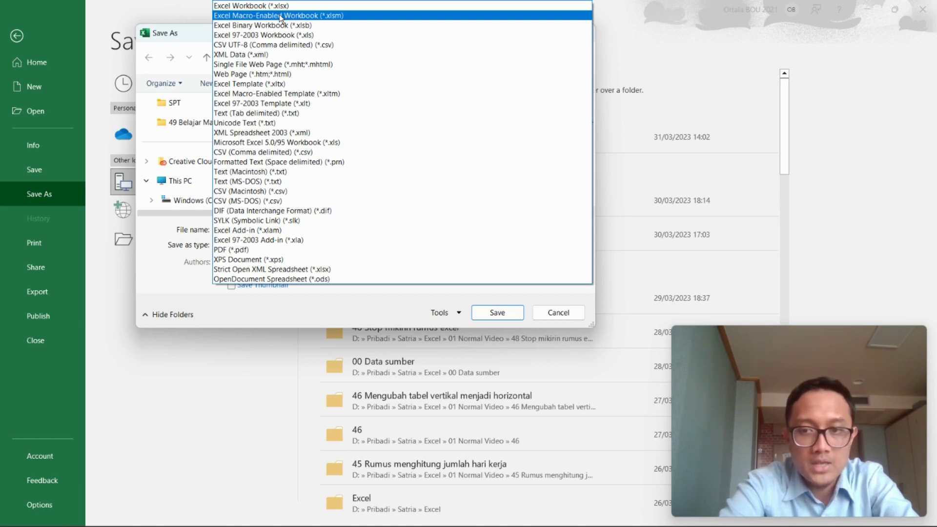
{"action": "left_click", "coordinate": [281, 15]}
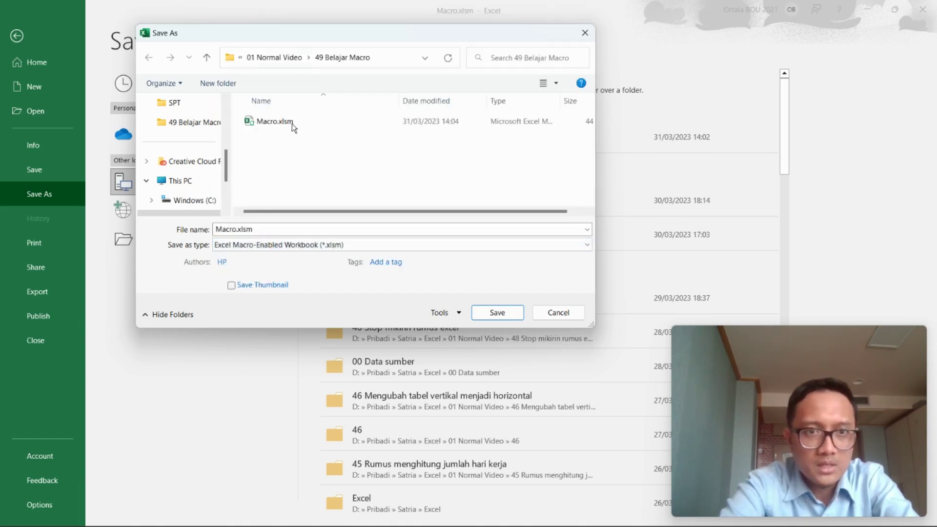
{"action": "left_click", "coordinate": [491, 316]}
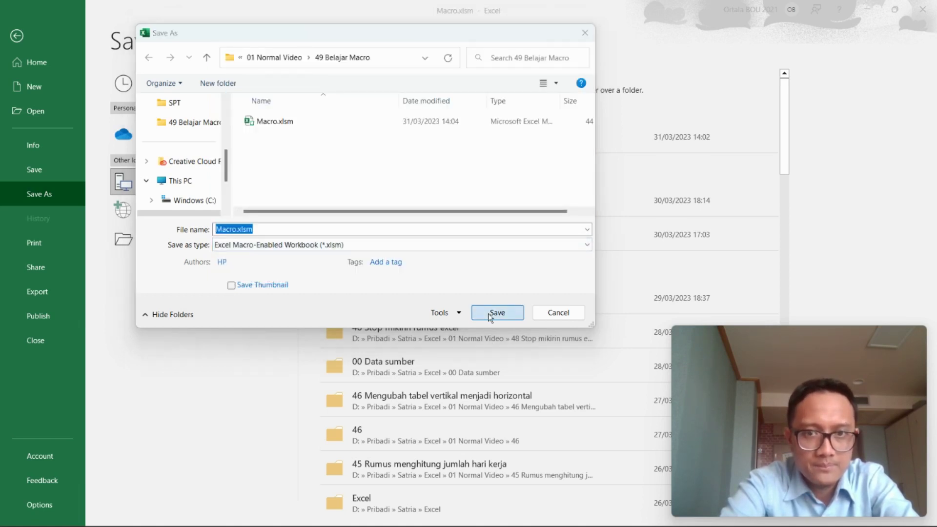
{"action": "left_click", "coordinate": [508, 275]}
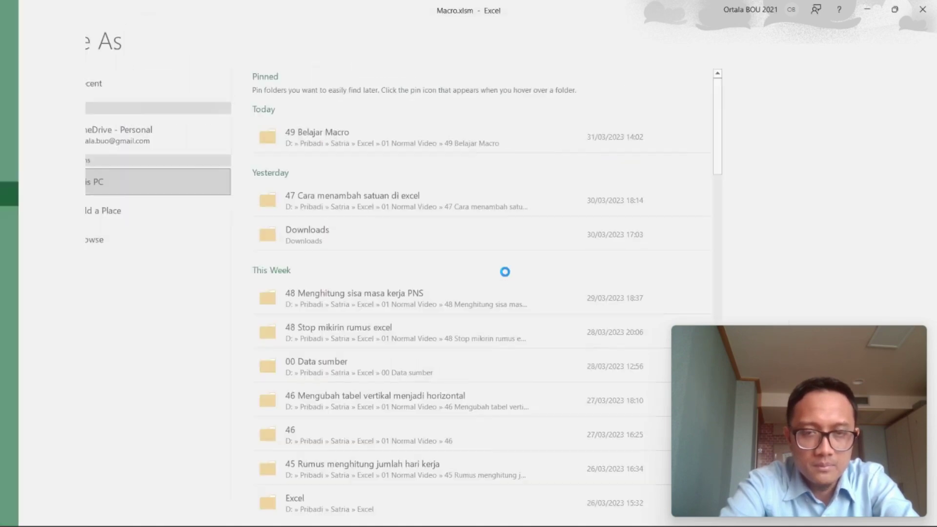